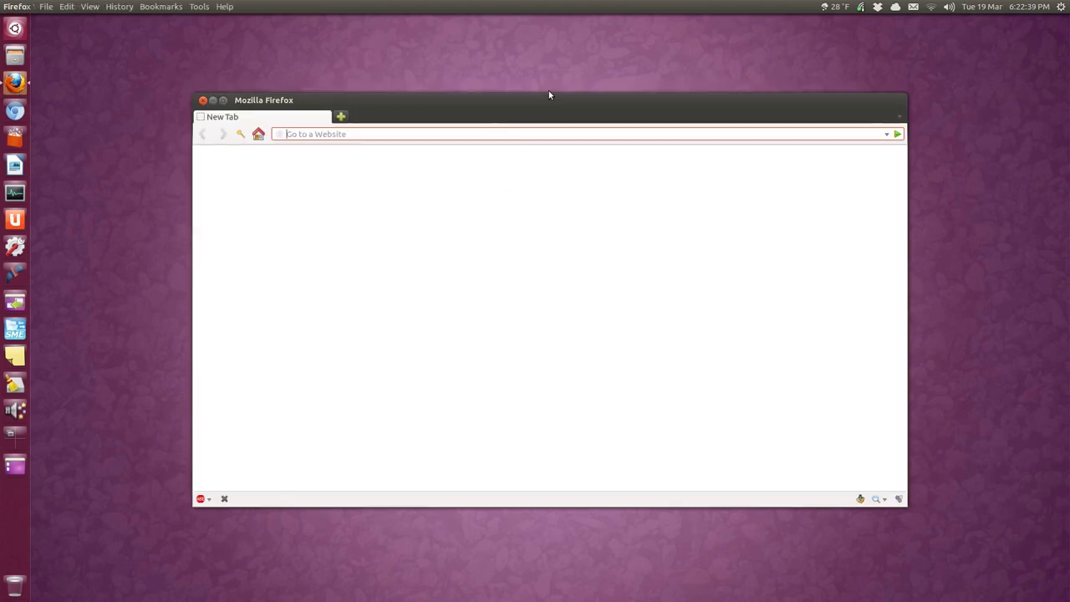
Step: Load storagemadeeasy.com in a maximized browser window and scroll through the home page
text(s://www.storagemadeeasy.com)
key(Return)
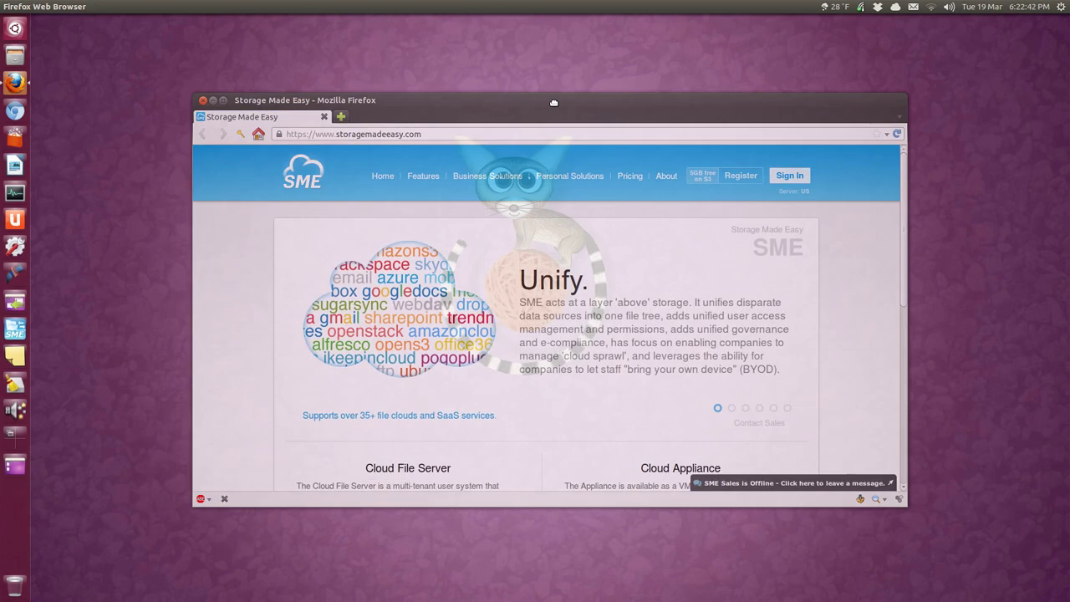
double_click(549, 94)
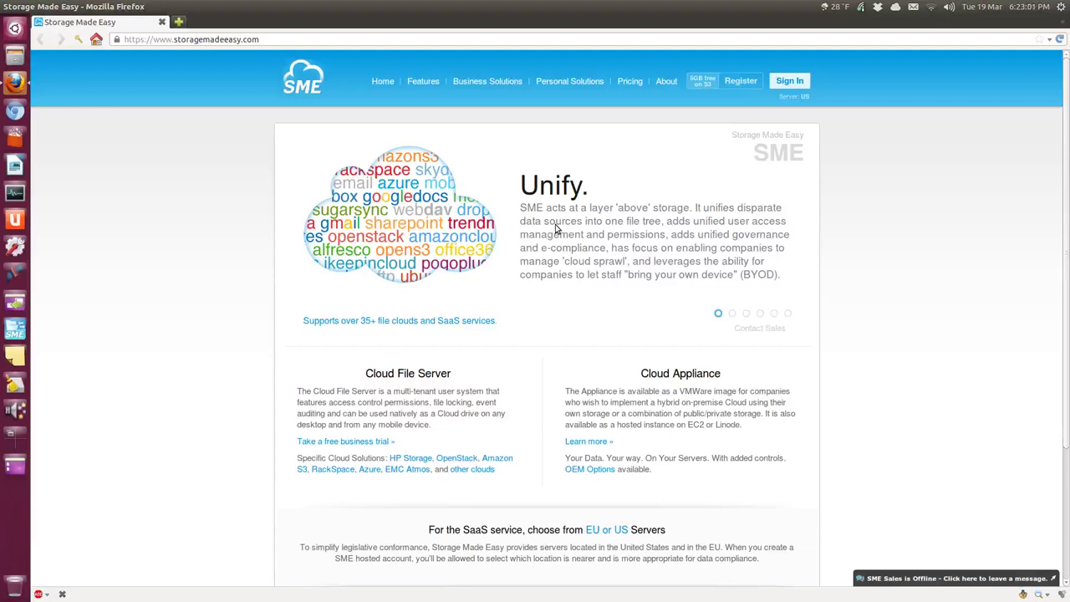
scroll(478, 371, down, 4)
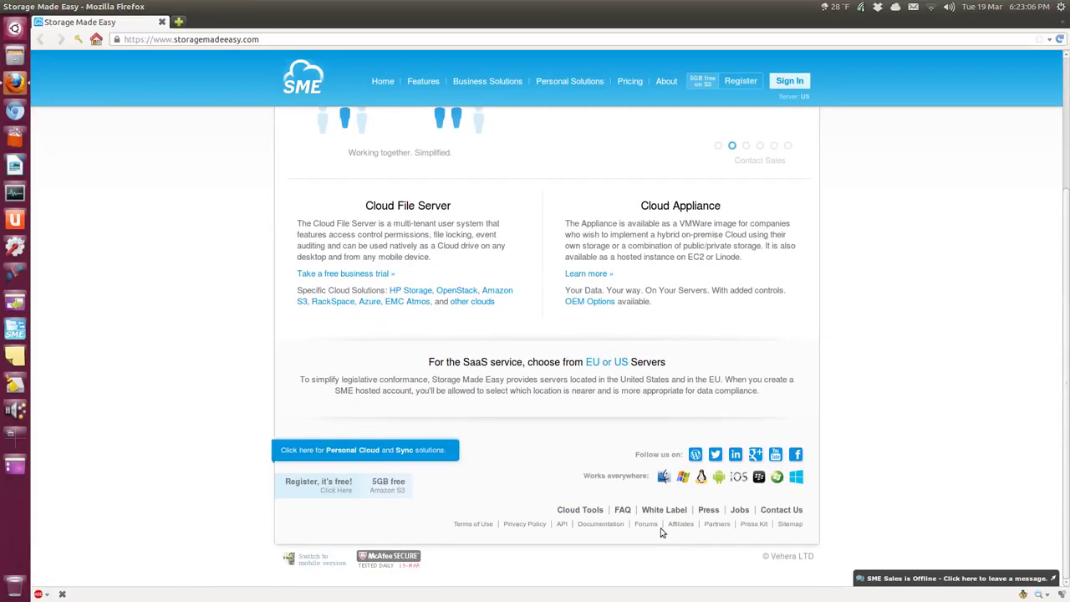
scroll(878, 443, up, 4)
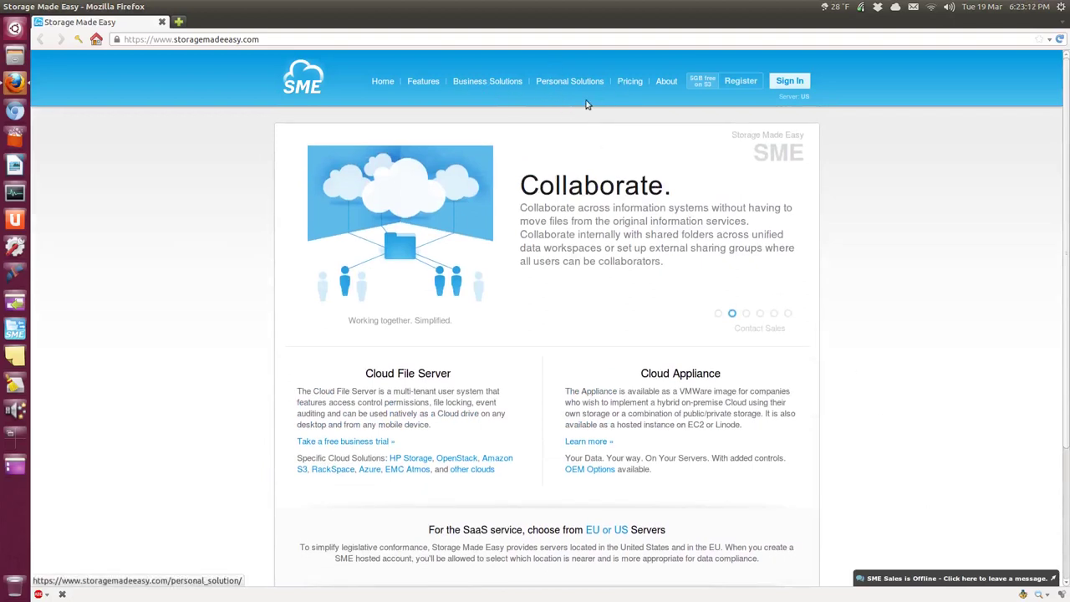
scroll(507, 274, down, 4)
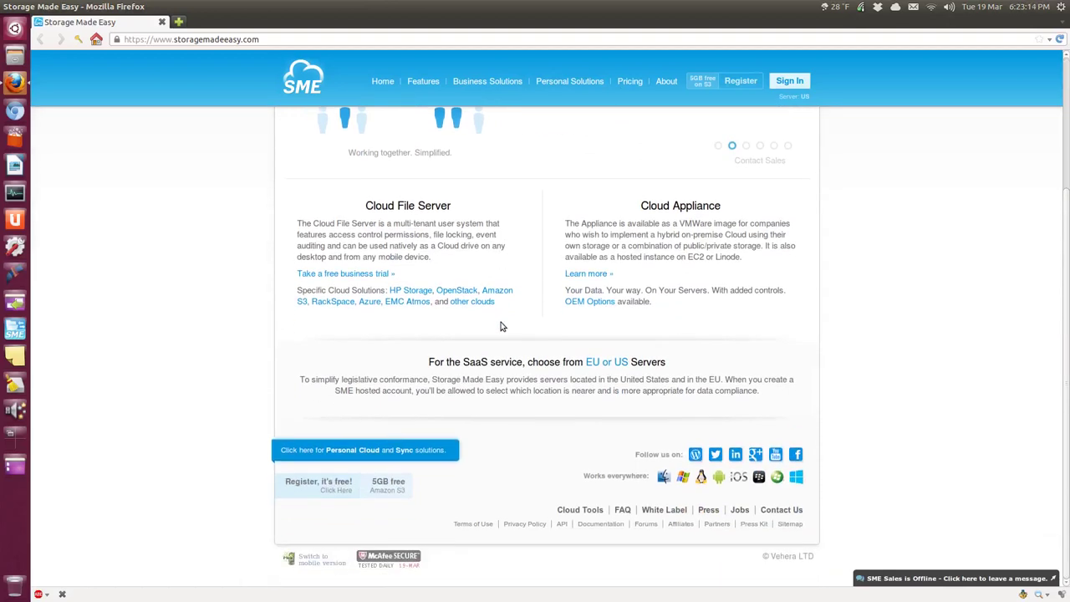
Step: Go to the free registration pricing page in a restored window and browse the FREE Cloud Packages
click(315, 495)
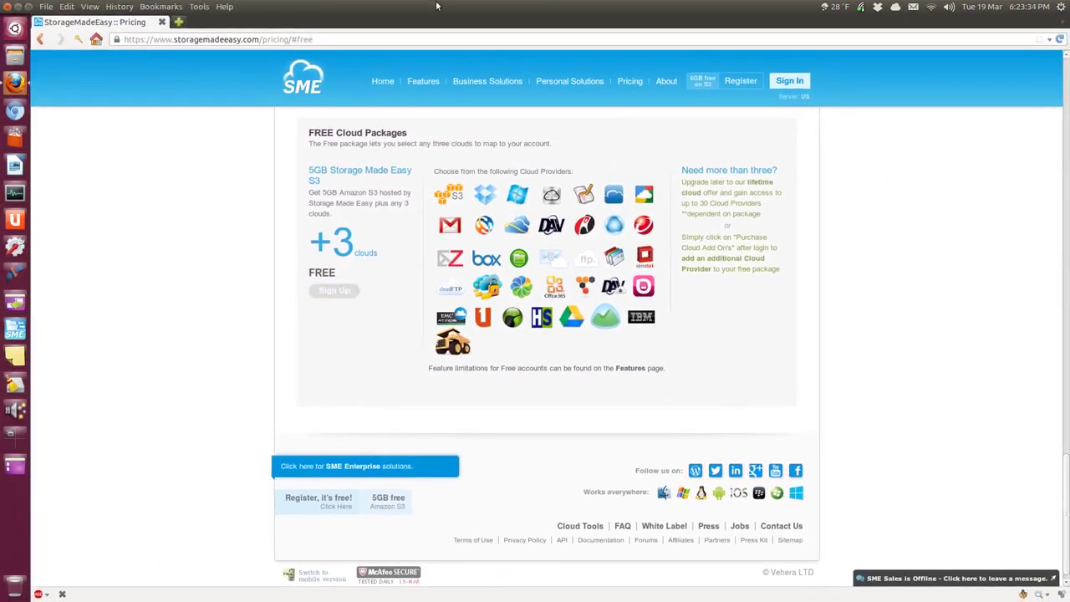
double_click(438, 10)
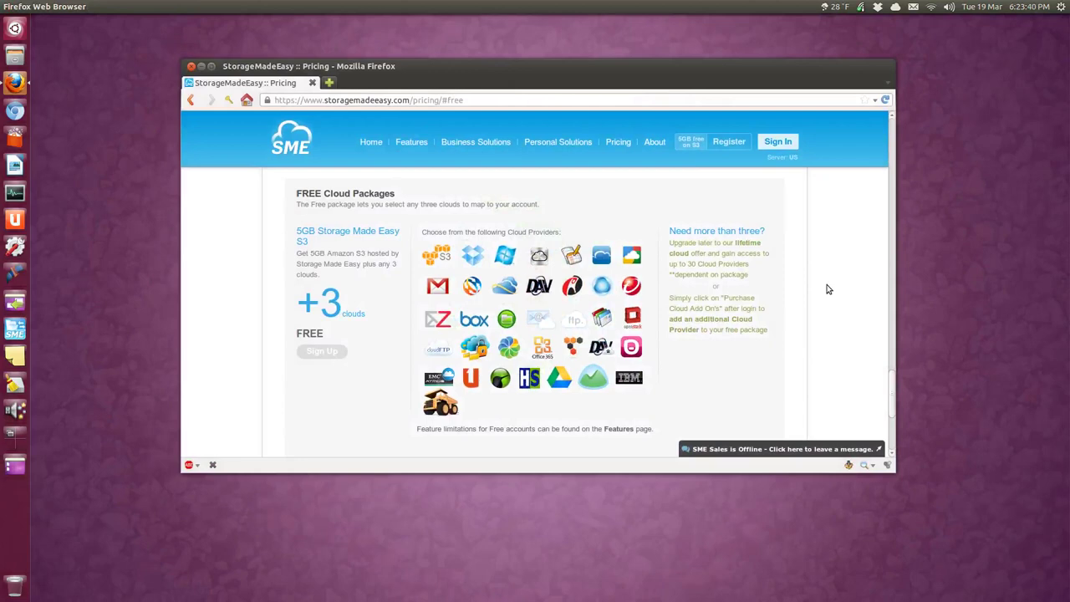
scroll(830, 309, down, 2)
scroll(833, 326, up, 5)
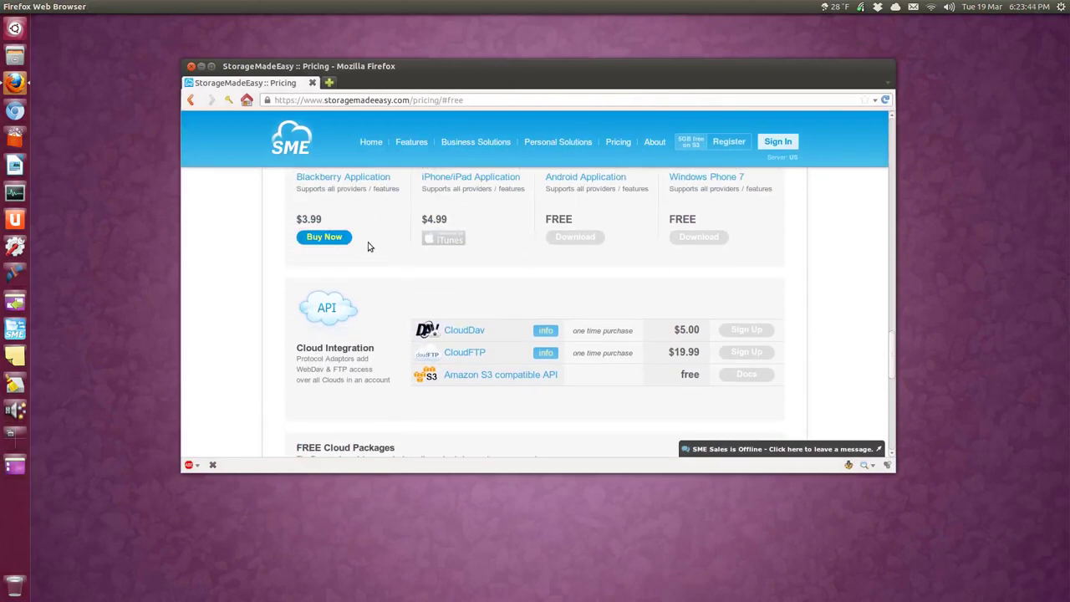
scroll(433, 324, up, 2)
scroll(401, 316, up, 2)
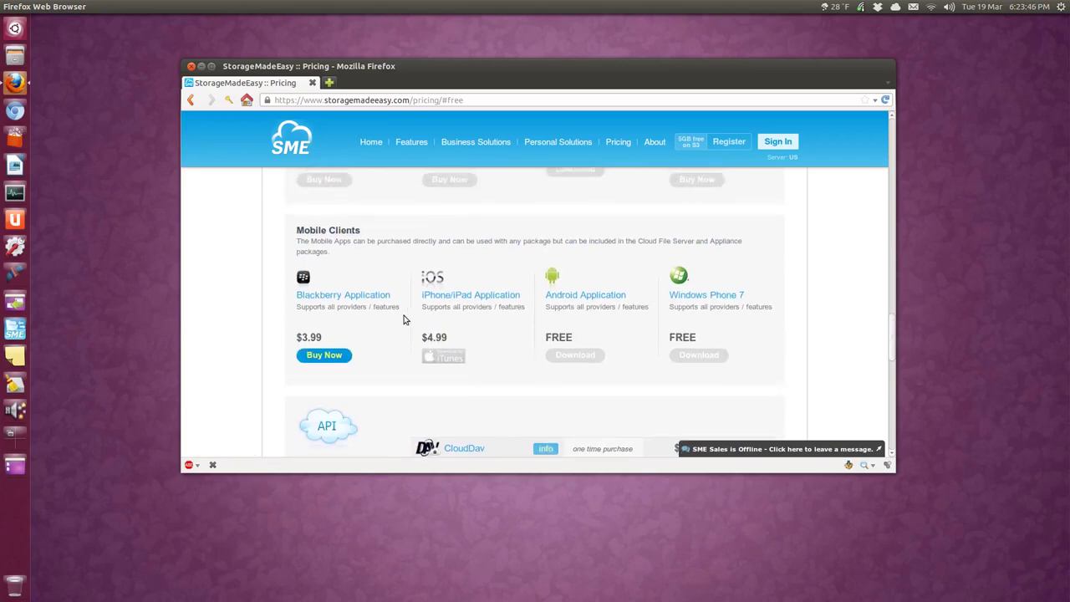
scroll(398, 326, down, 15)
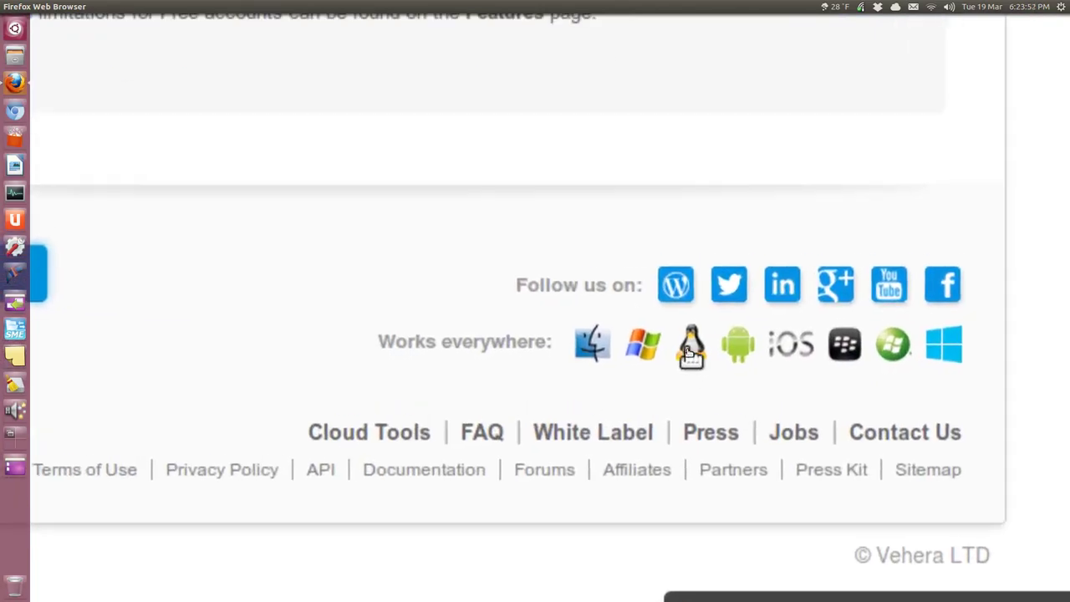
Step: Open the Linux Cloud Tools page, shrink its text size, and scroll through it
click(690, 349)
key(ctrl+minus)
key(ctrl+minus)
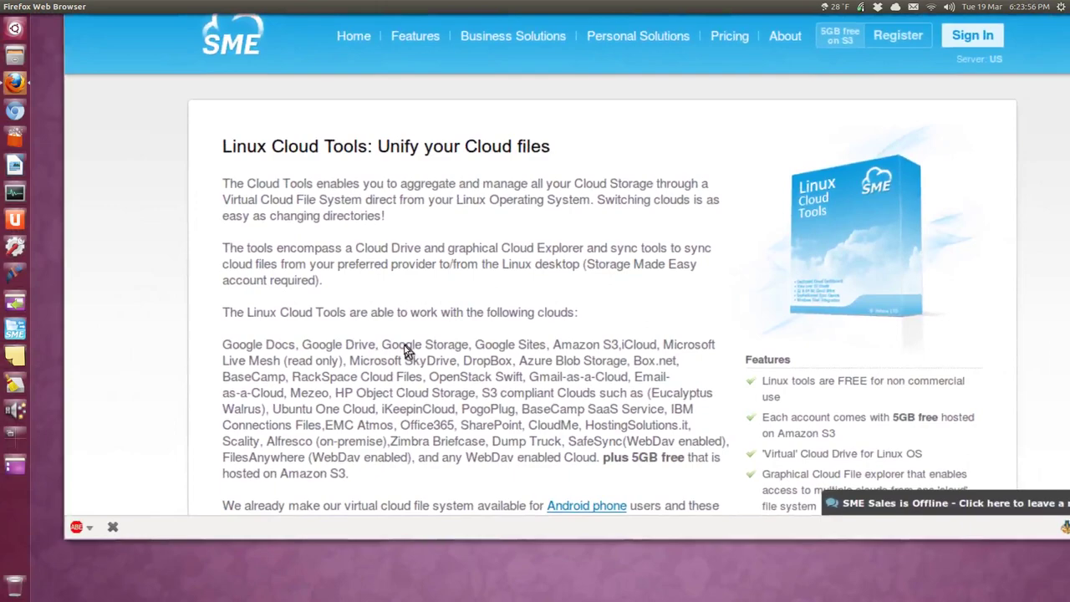
scroll(406, 350, down, 5)
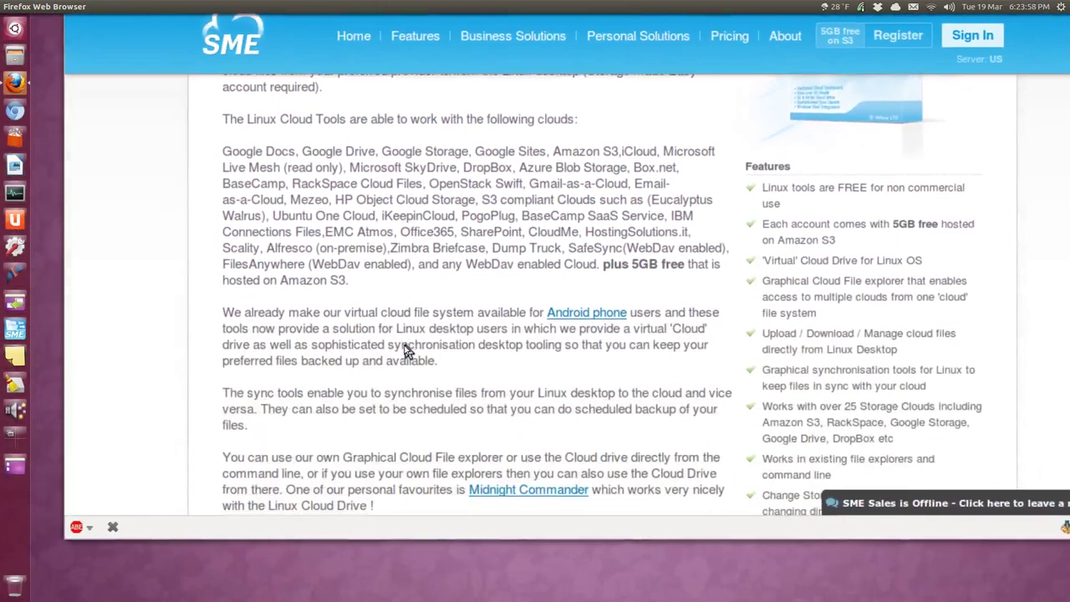
scroll(406, 349, down, 5)
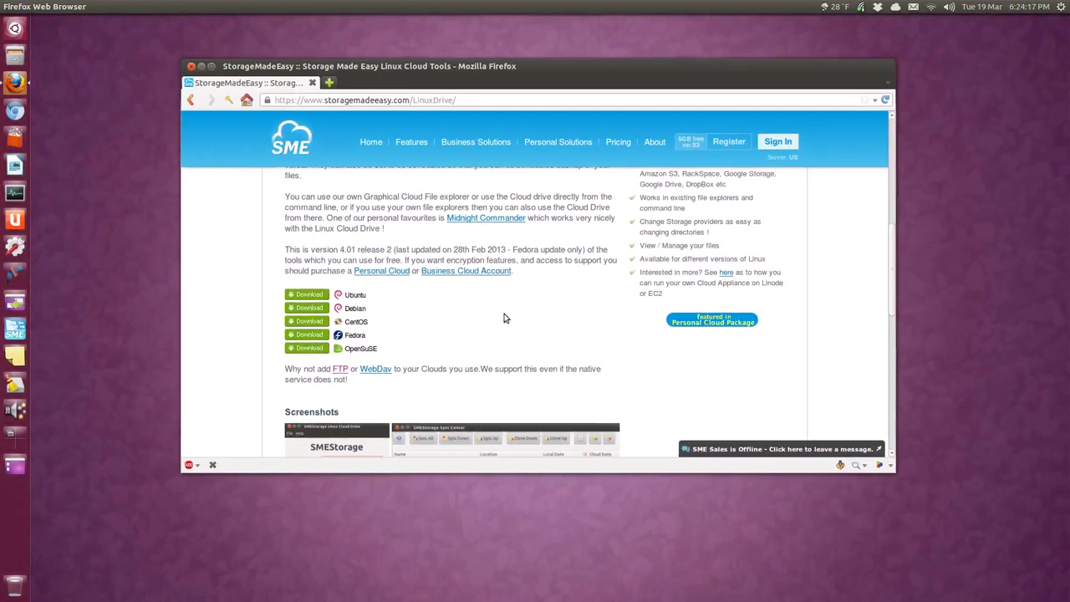
scroll(504, 326, down, 4)
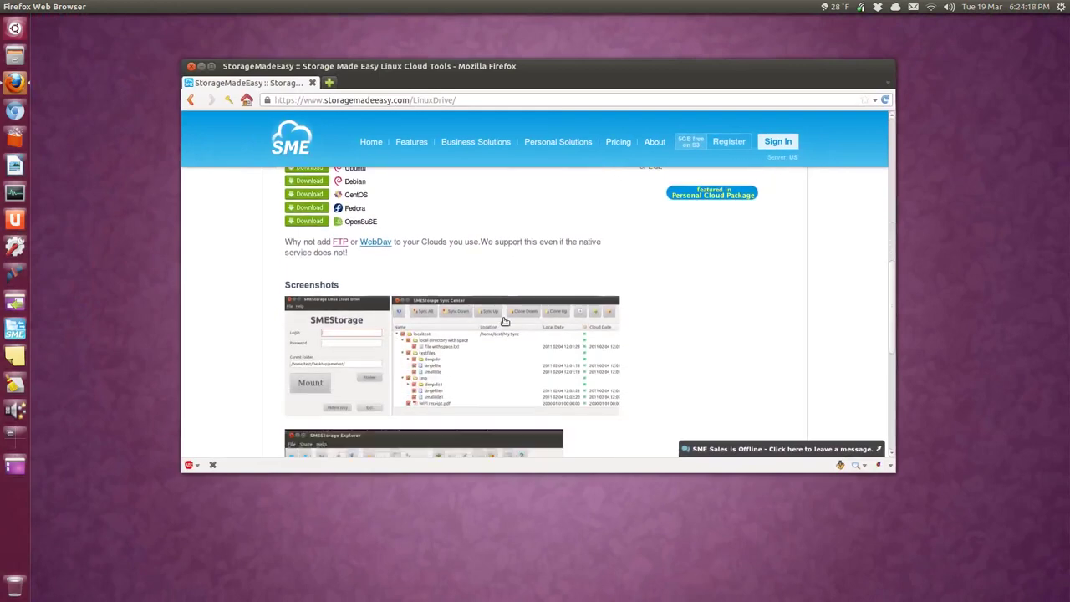
scroll(504, 325, up, 7)
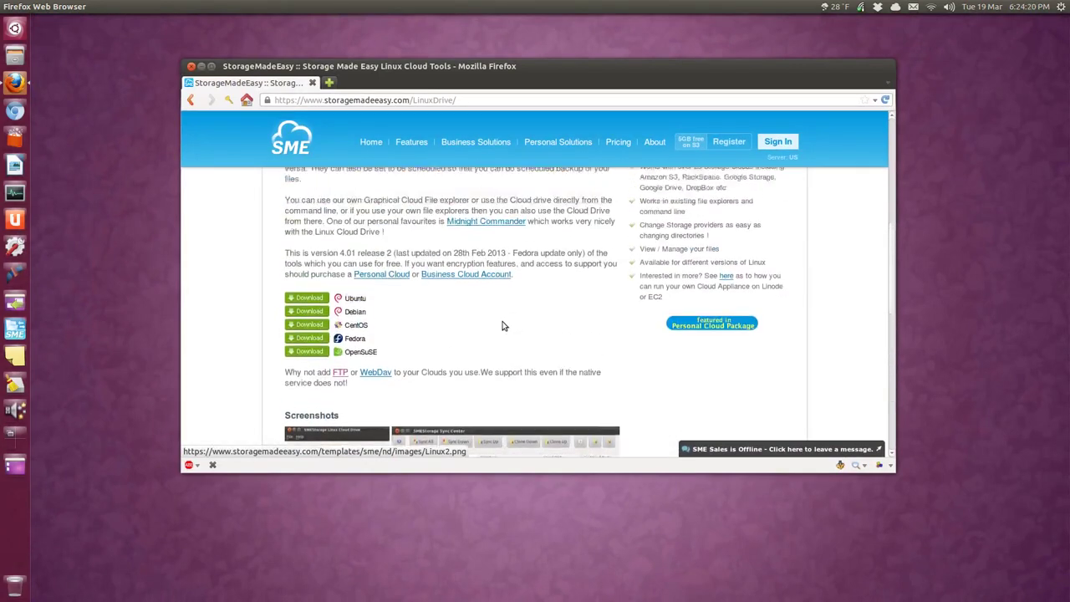
scroll(585, 125, up, 3)
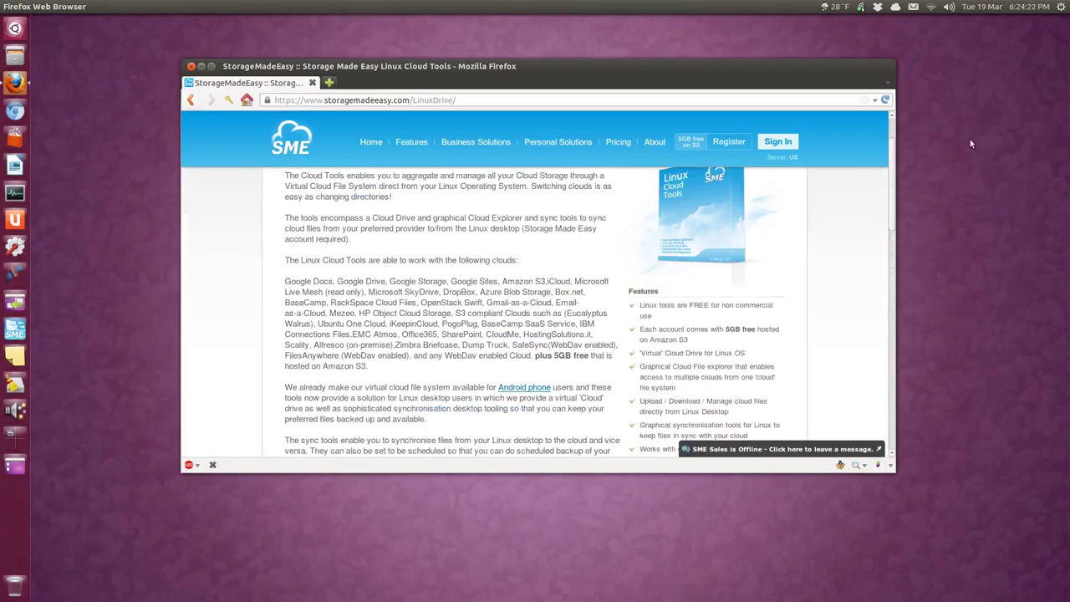
scroll(891, 126, up, 2)
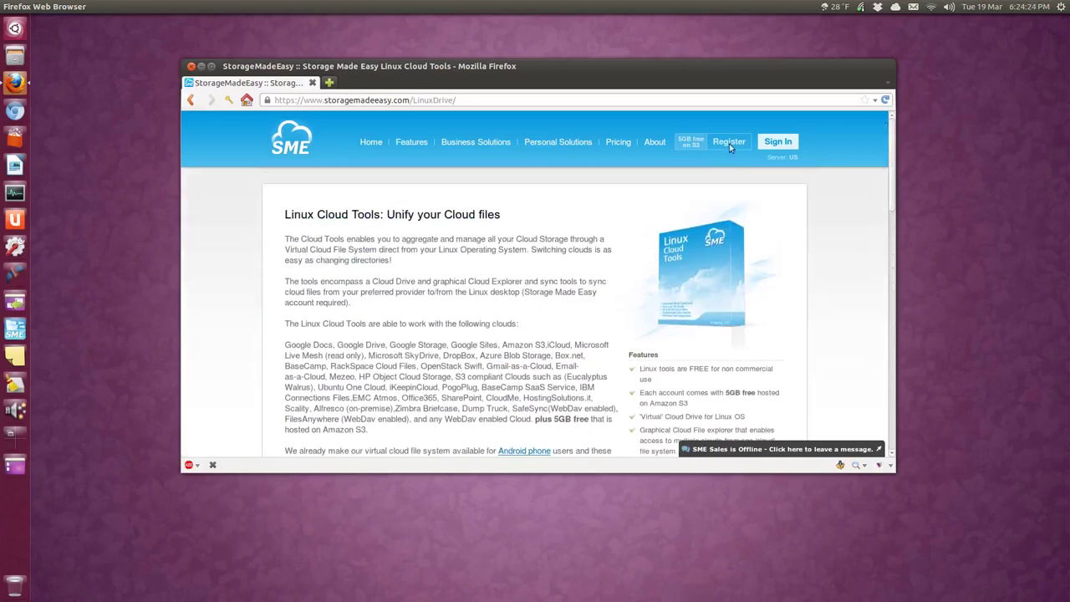
Step: Check the browser's Tools menu for the SME add-on, then dismiss it
click(199, 7)
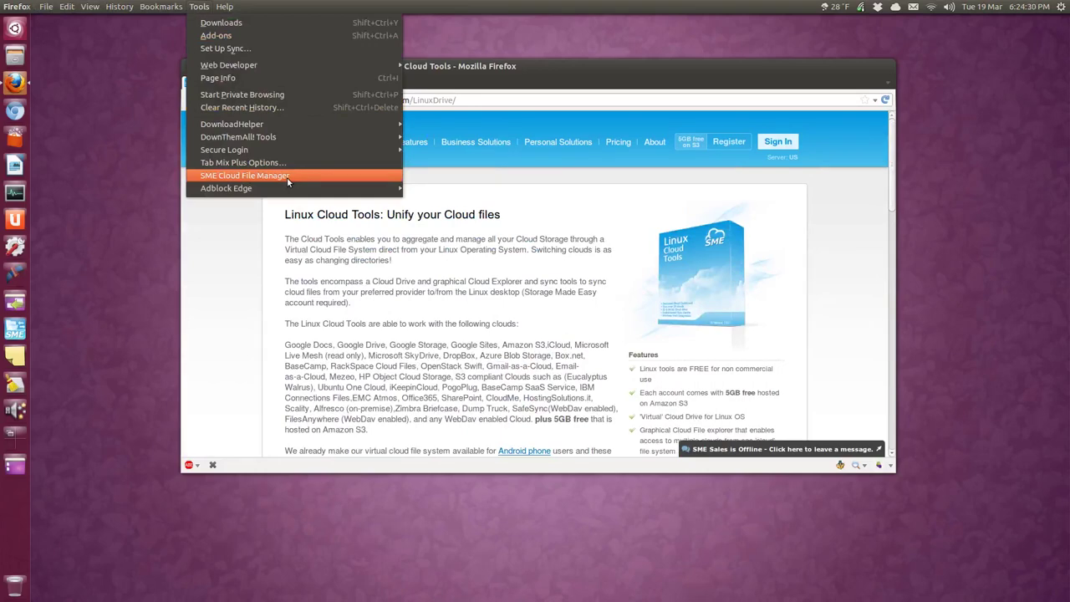
click(264, 234)
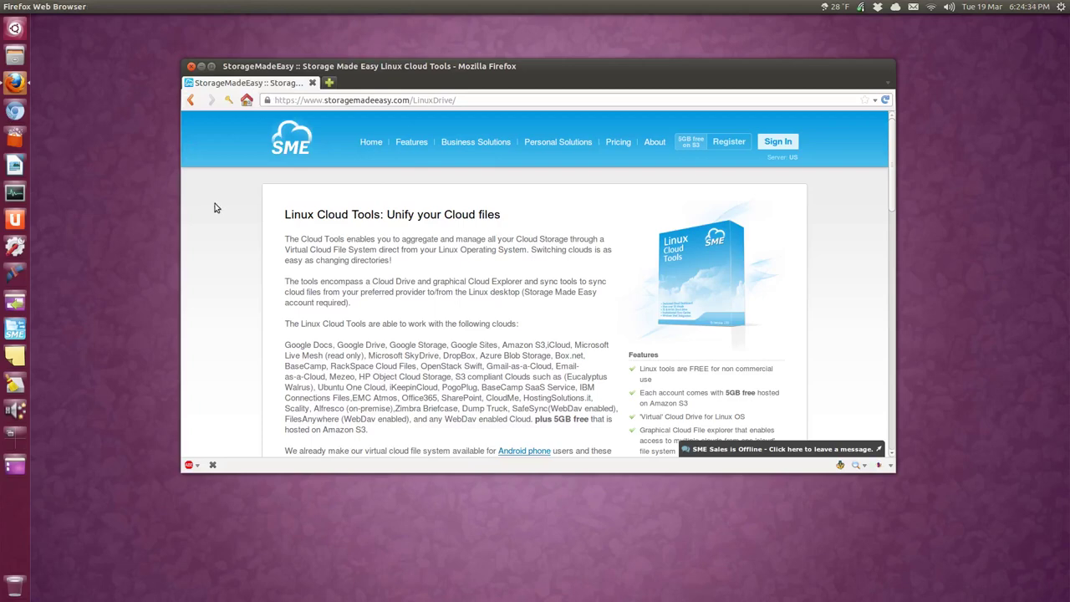
click(16, 112)
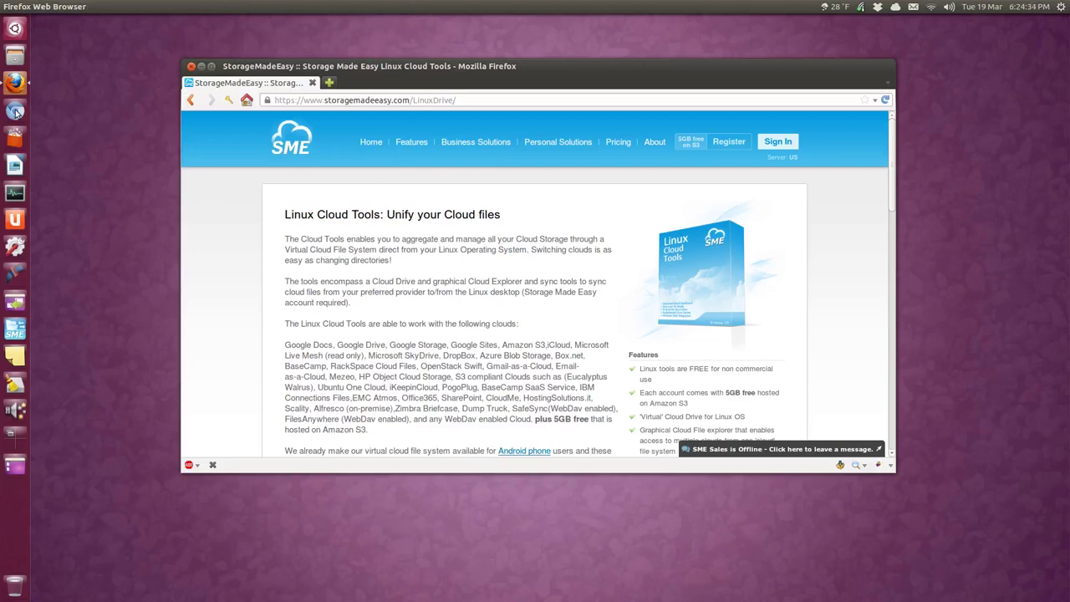
Step: Close Firefox, launch SME Explorer higher on the desktop, and open the SkyDrive folder
click(190, 66)
click(15, 329)
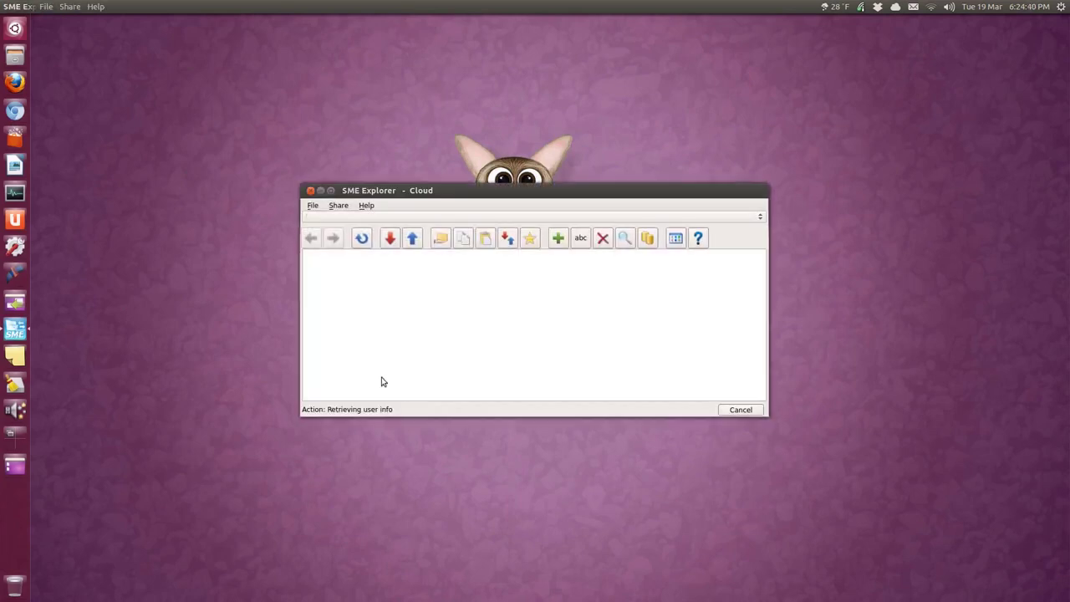
drag(474, 185, 480, 56)
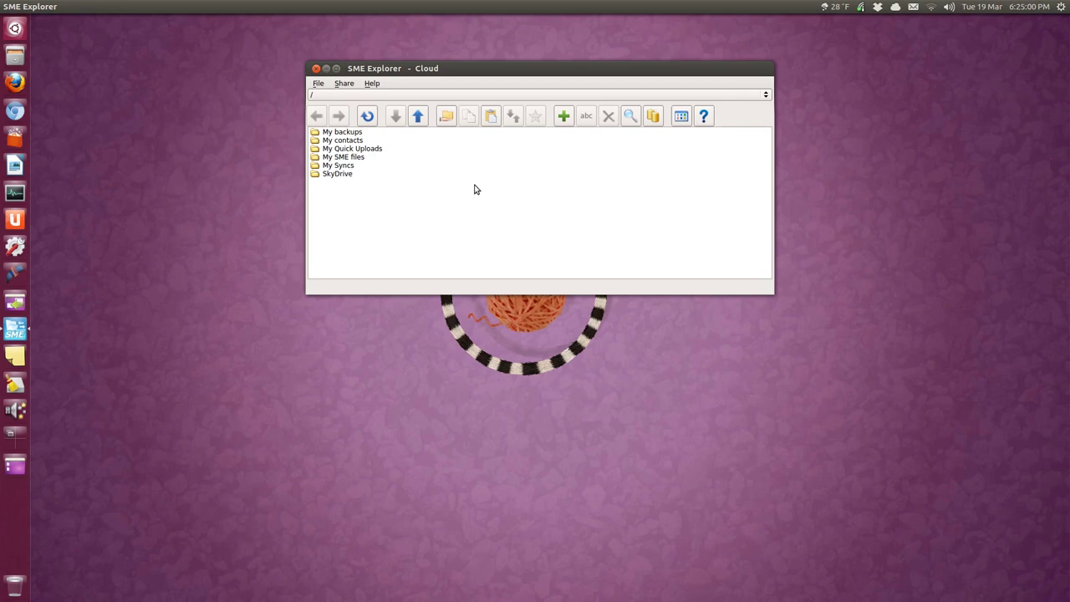
click(337, 175)
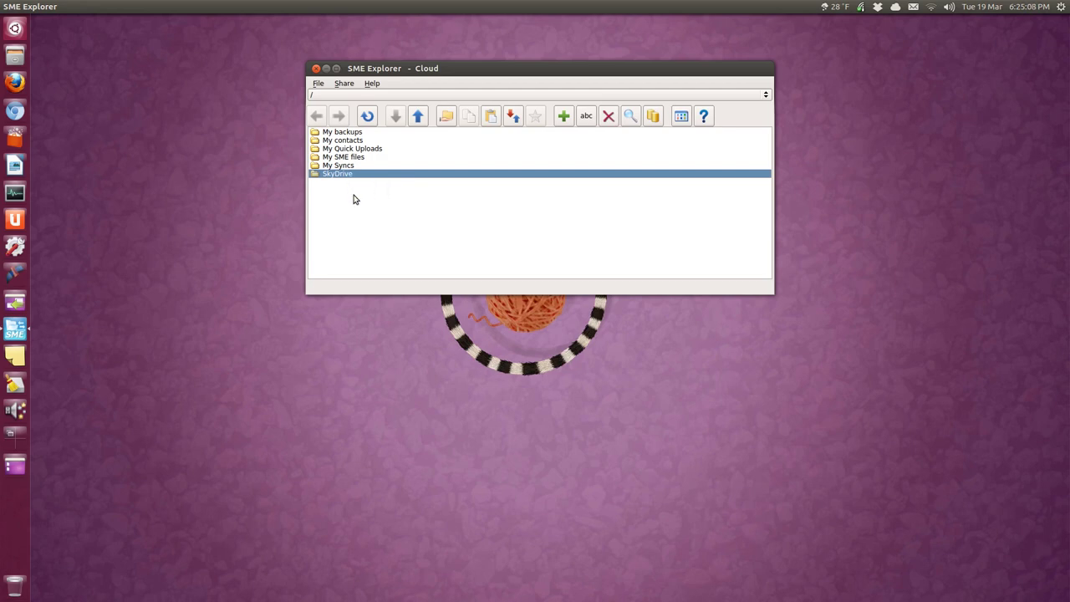
double_click(339, 174)
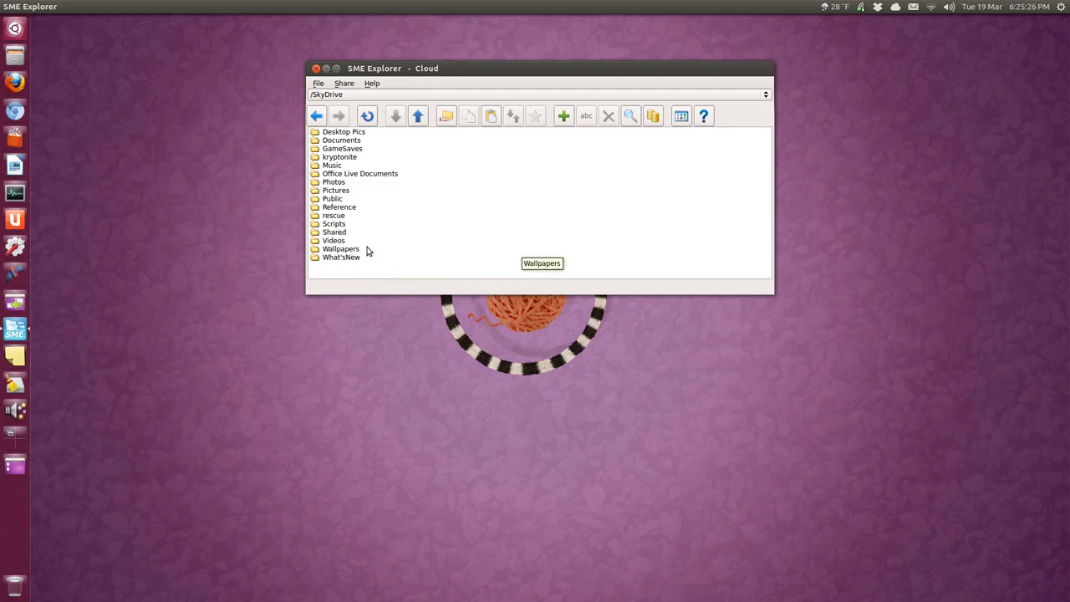
Step: Write the line 'random text file' in a new text editor document
click(162, 199)
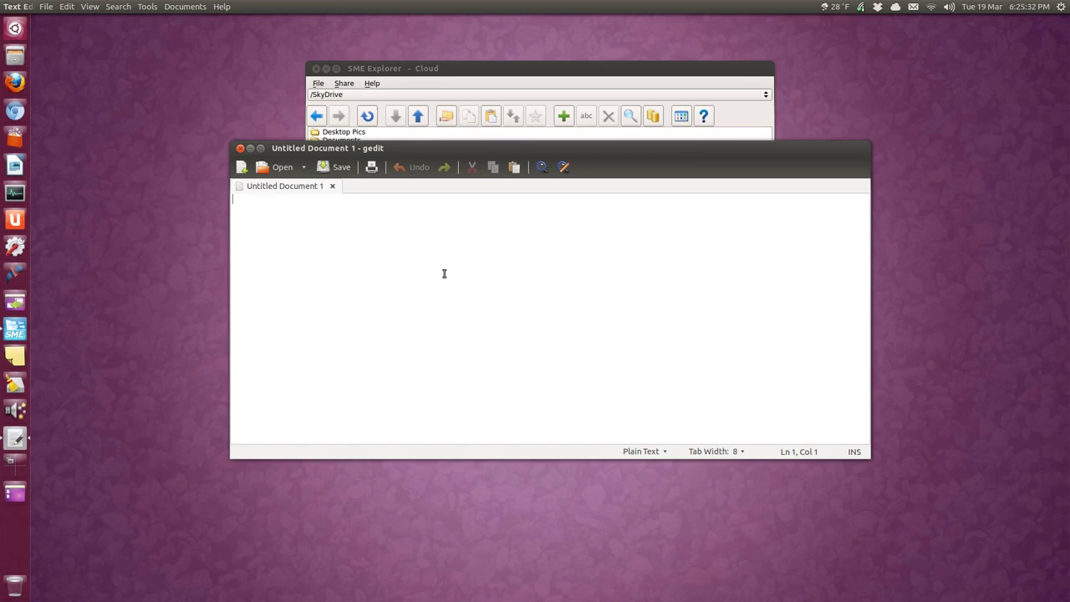
text(rand)
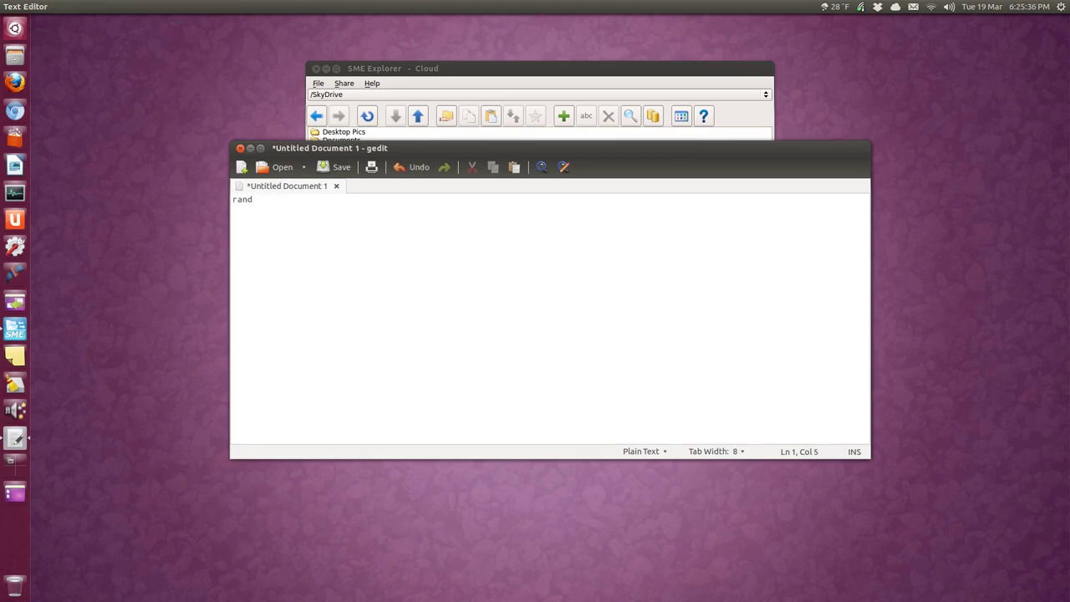
text(om text file)
key(ctrl+a)
key(ctrl+c)
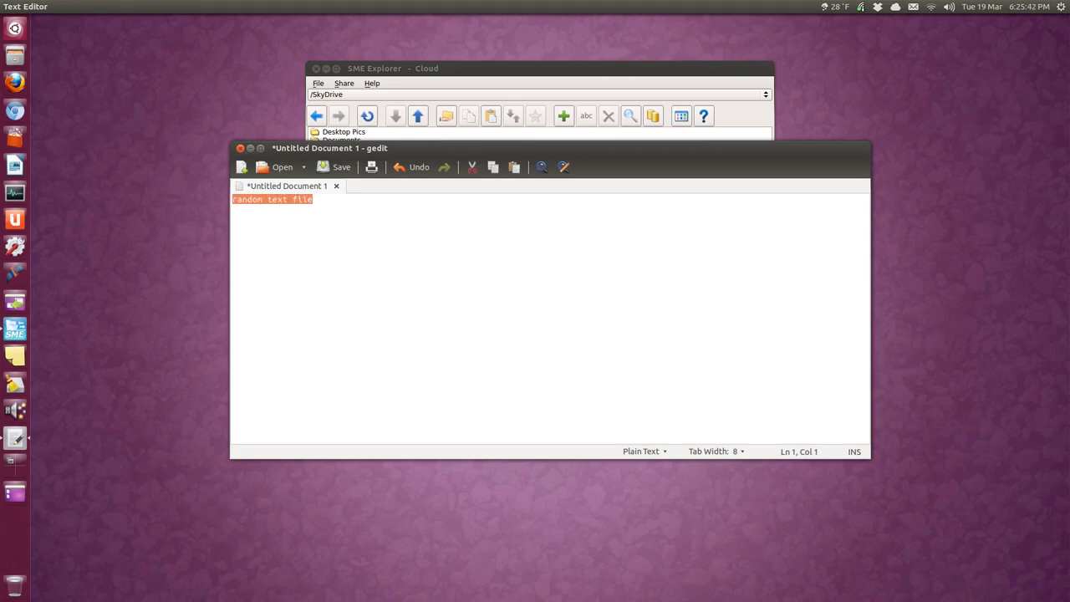
Step: Save the note on the Desktop as 'random text file' and close gedit
key(ctrl+s)
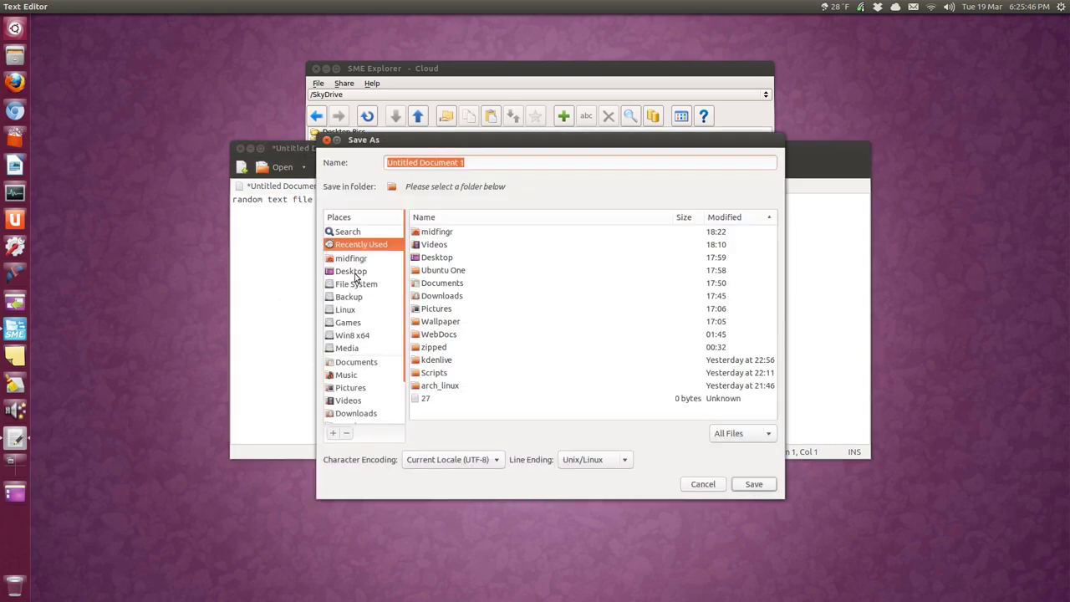
click(356, 272)
key(ctrl+v)
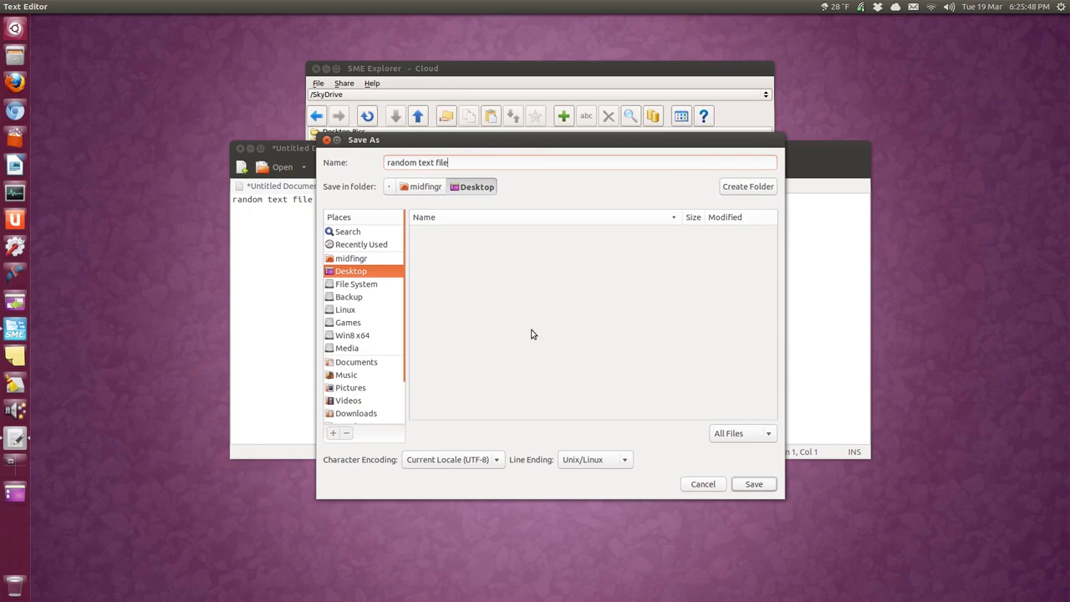
click(740, 486)
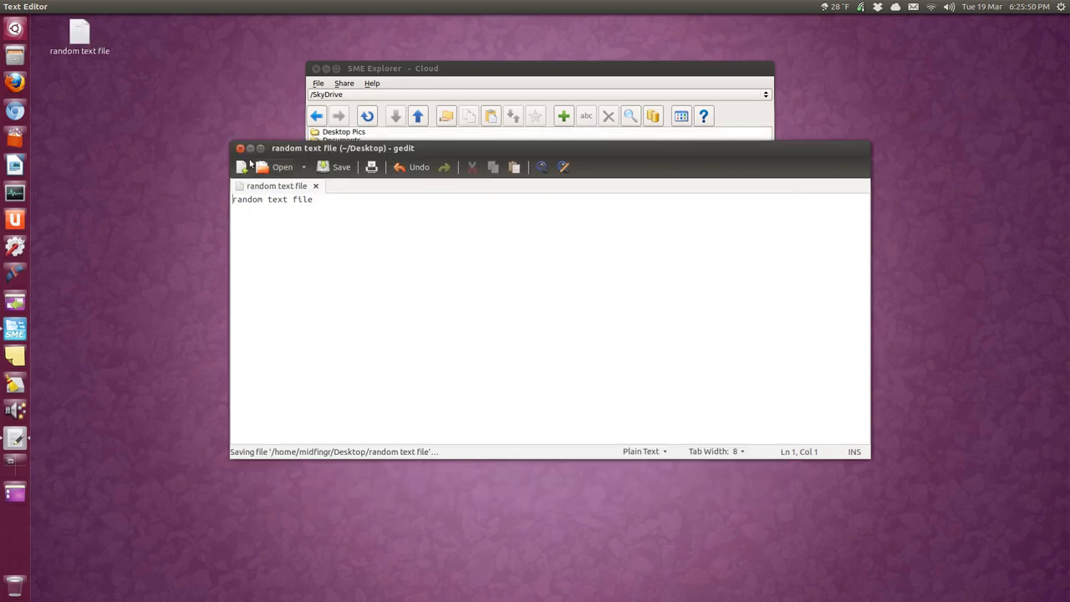
click(240, 148)
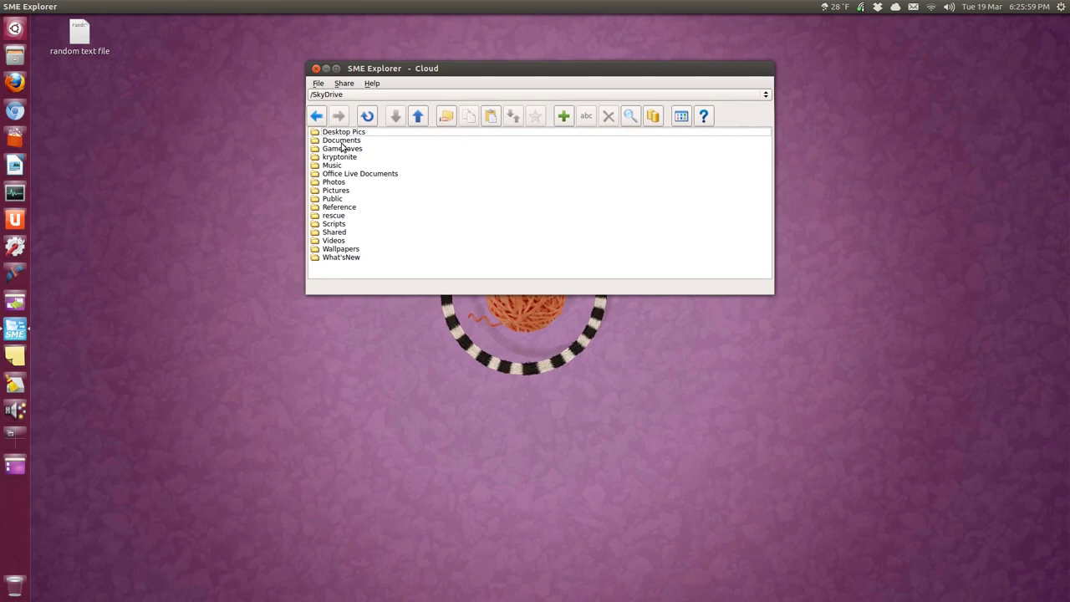
Step: Open SkyDrive's Documents folder and prepare an upload of random text file from the Desktop
double_click(338, 128)
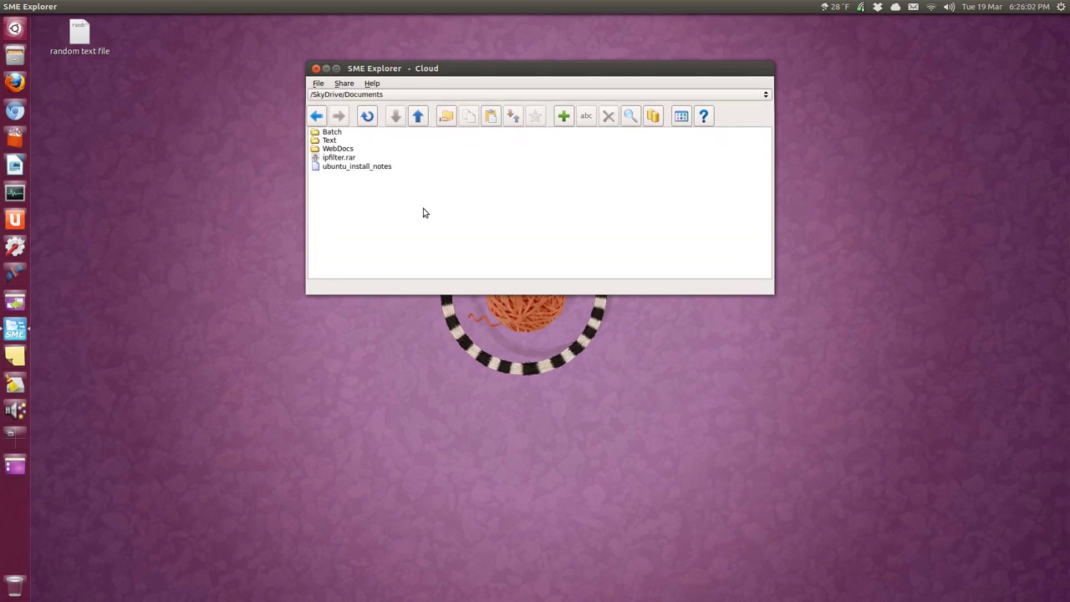
click(416, 120)
click(426, 131)
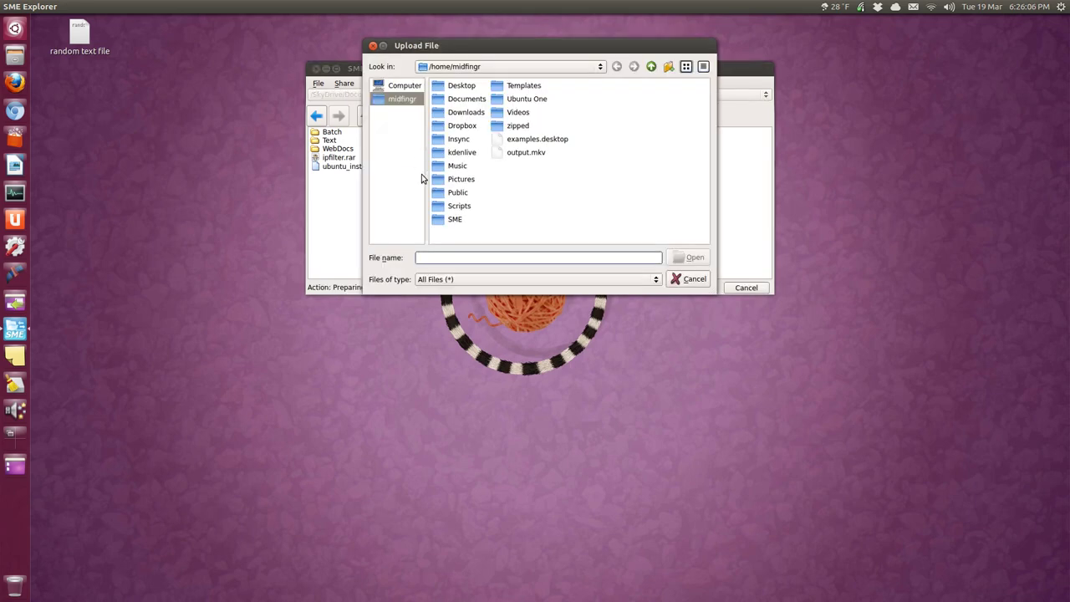
double_click(465, 87)
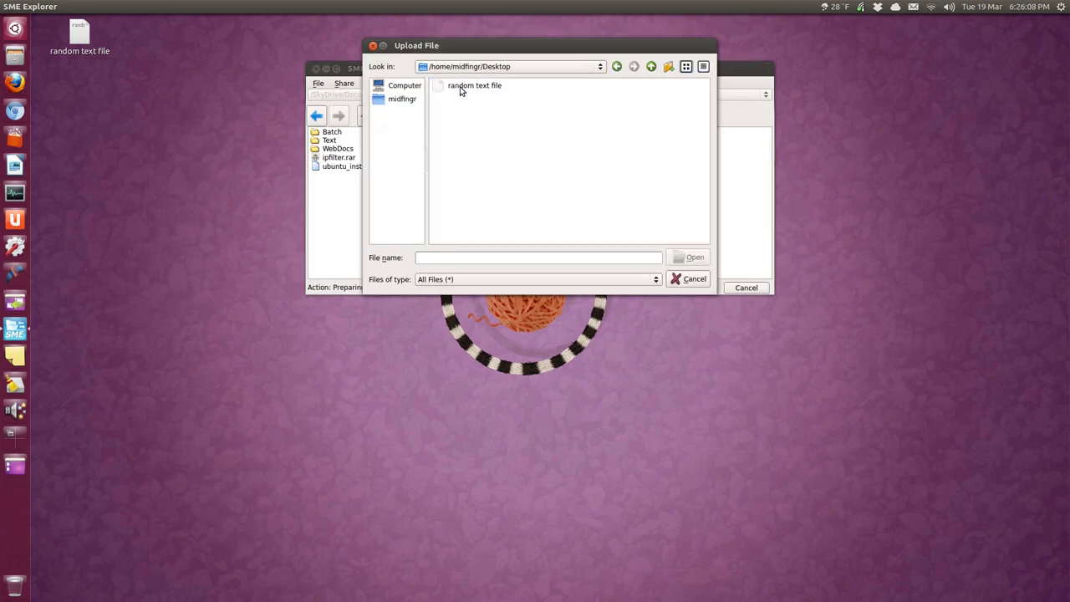
click(468, 87)
click(693, 257)
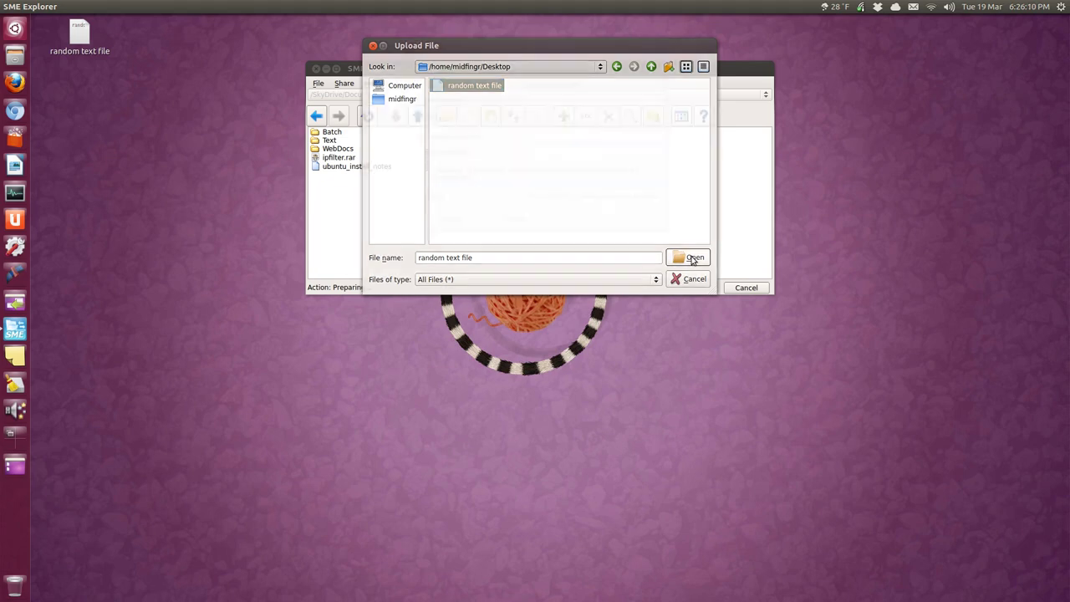
drag(507, 73, 512, 169)
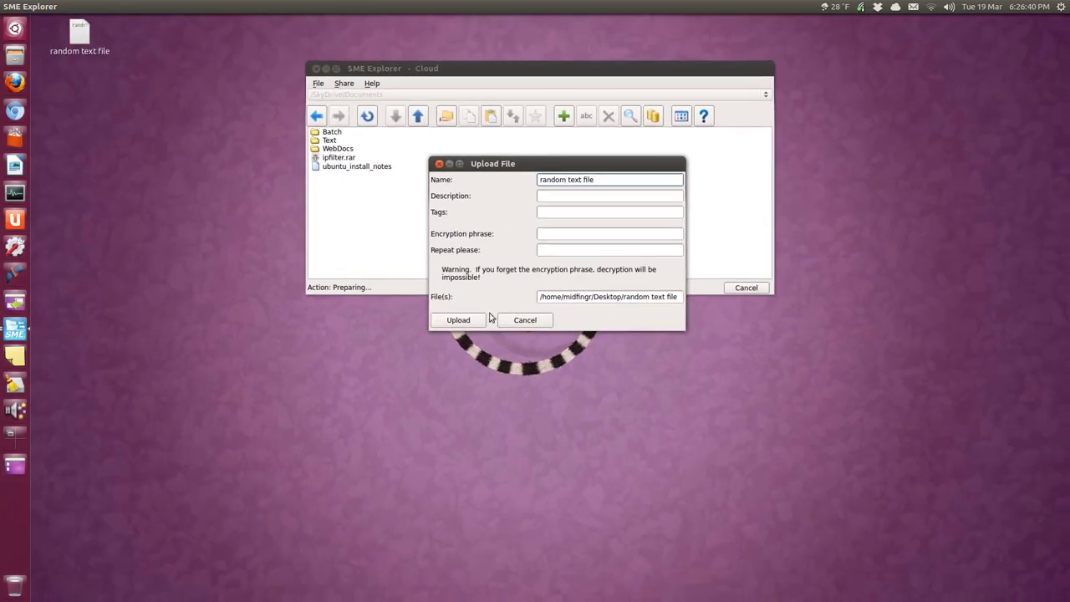
Step: Upload random text file to SkyDrive/Documents, download it back, and close SME Explorer
click(448, 399)
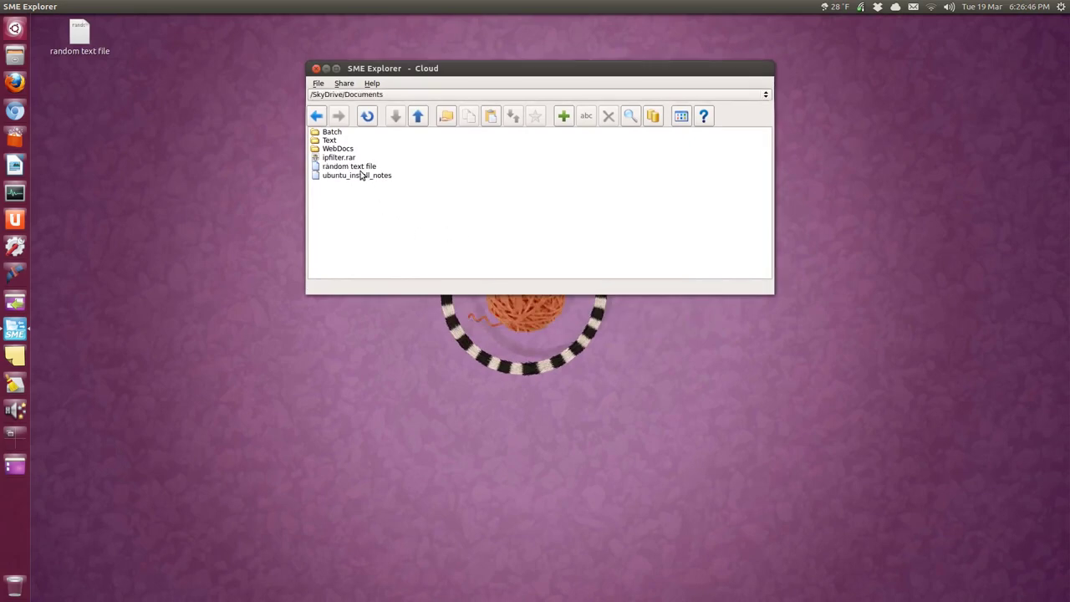
click(361, 174)
click(355, 167)
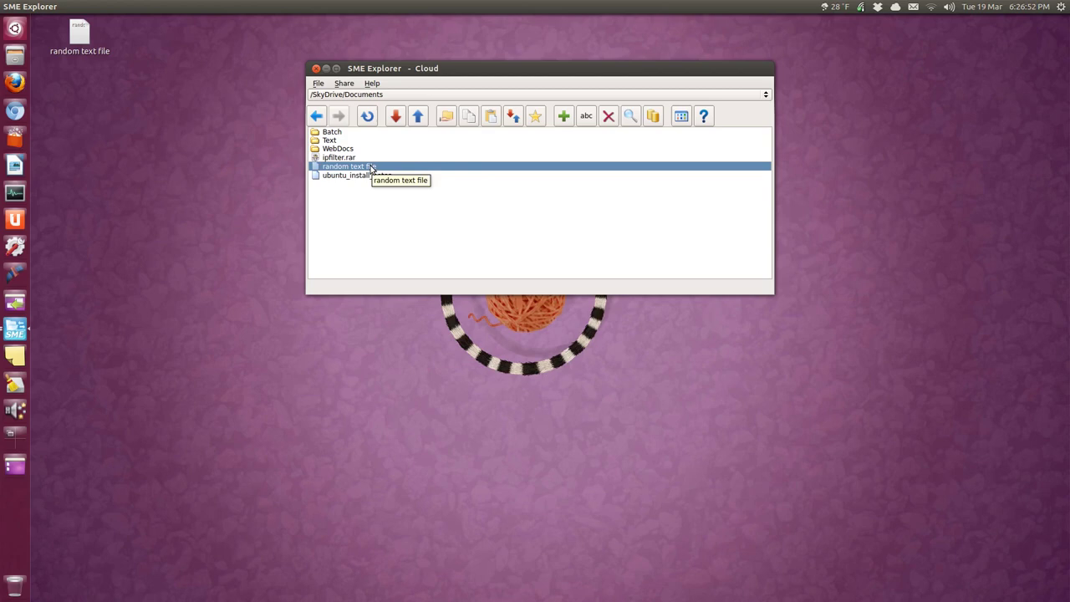
double_click(371, 167)
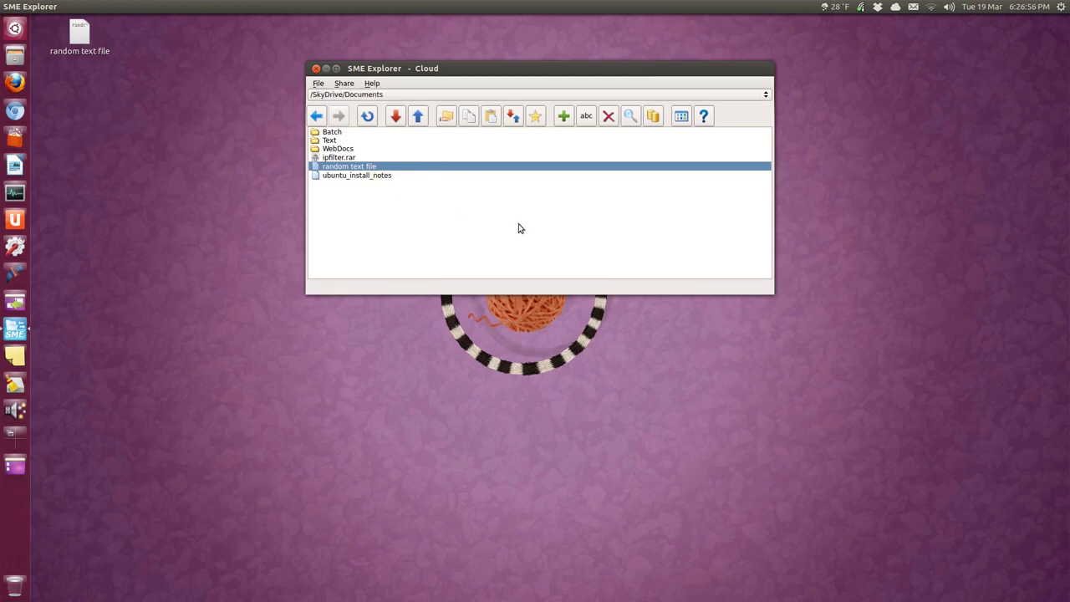
click(316, 69)
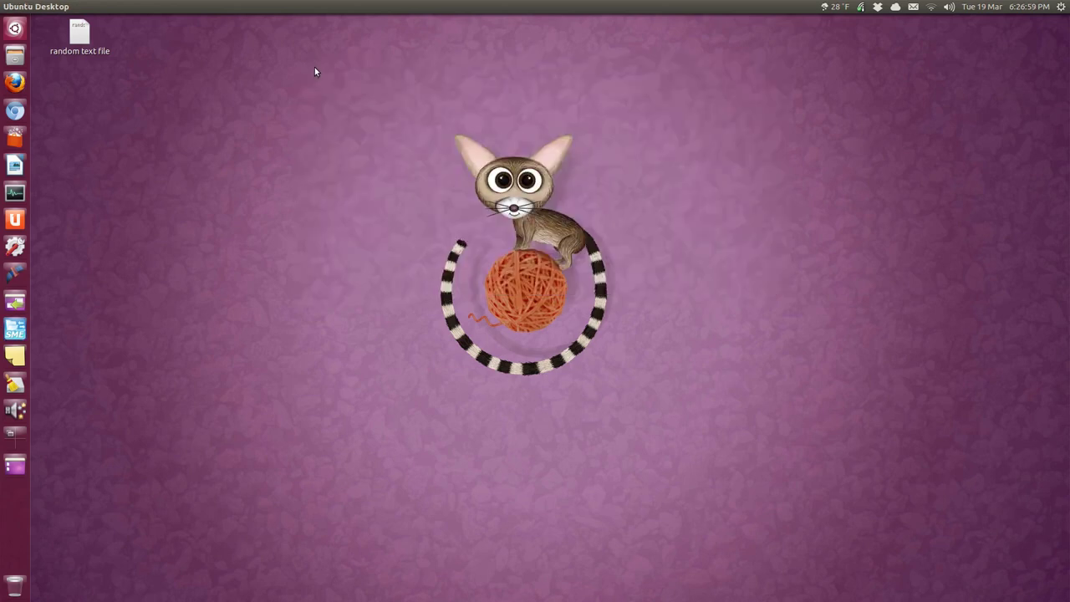
click(23, 64)
double_click(535, 147)
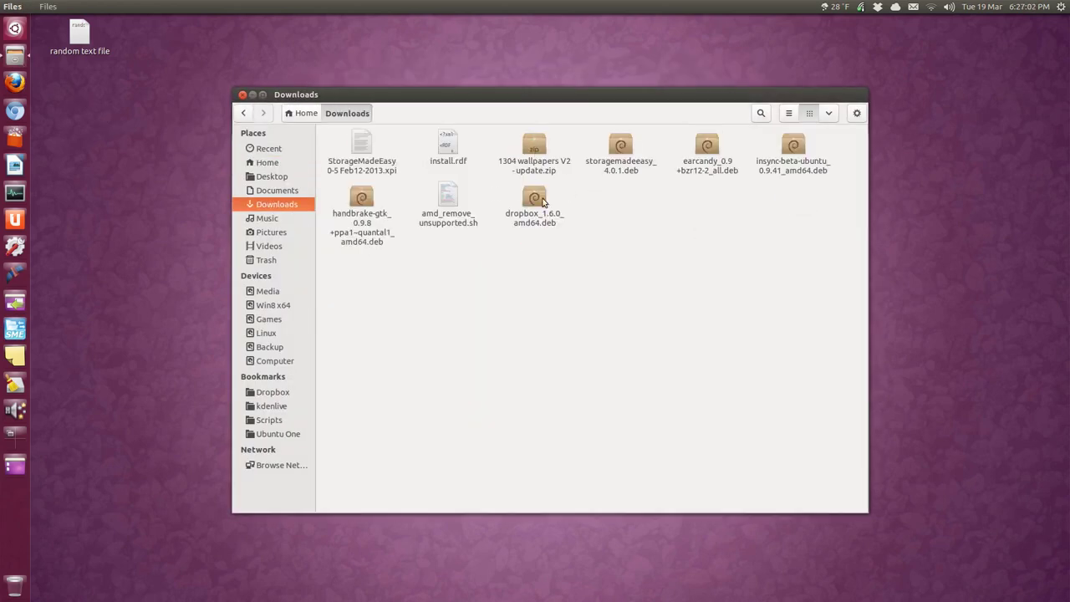
key(alt+Up)
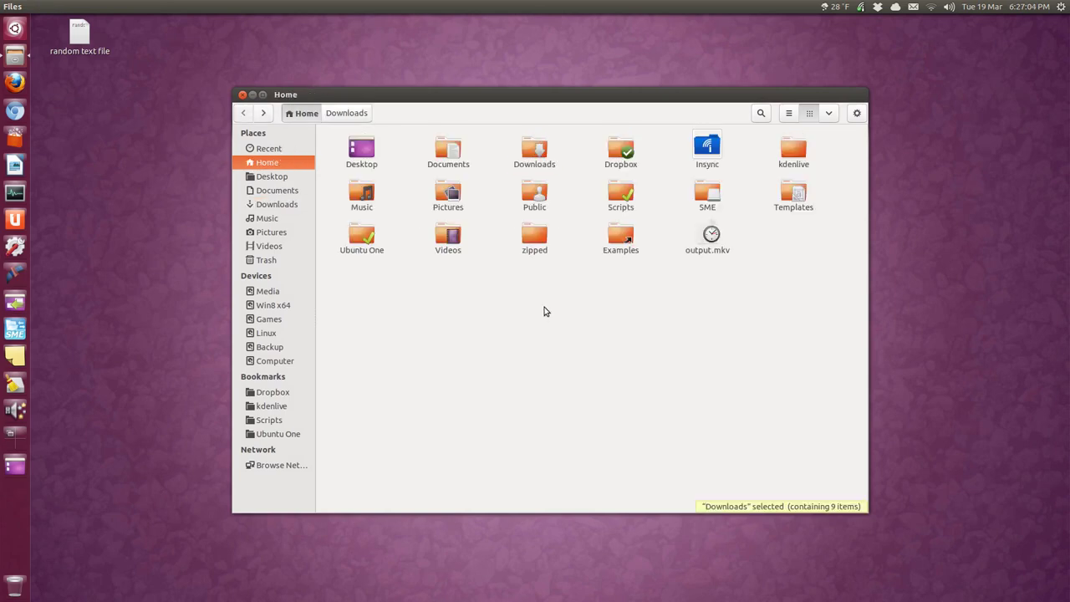
click(242, 94)
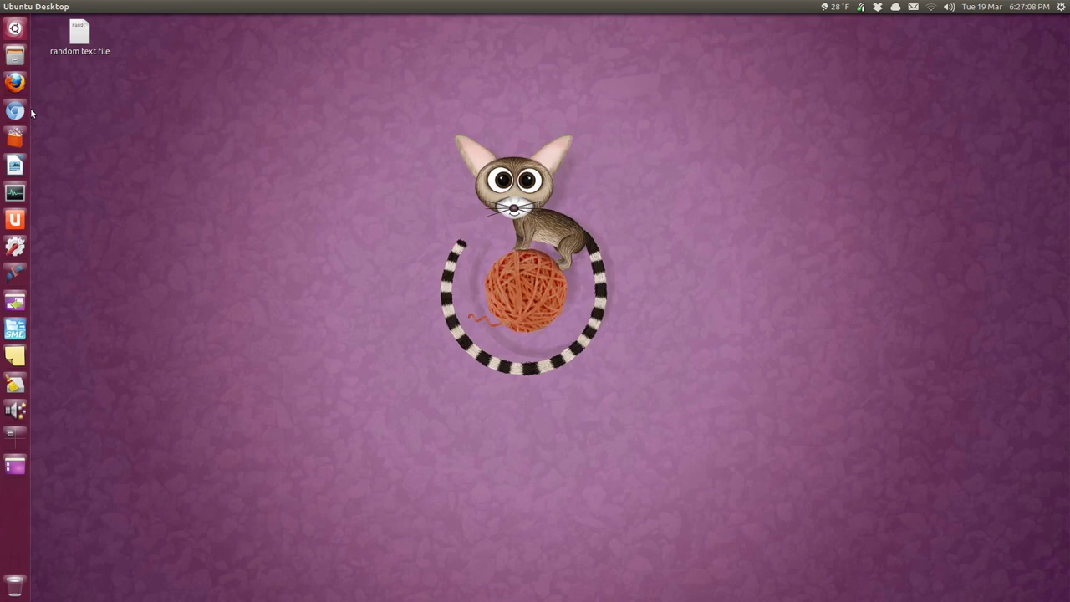
Step: Launch Firefox and open the SME Cloud File Manager add-on
click(15, 81)
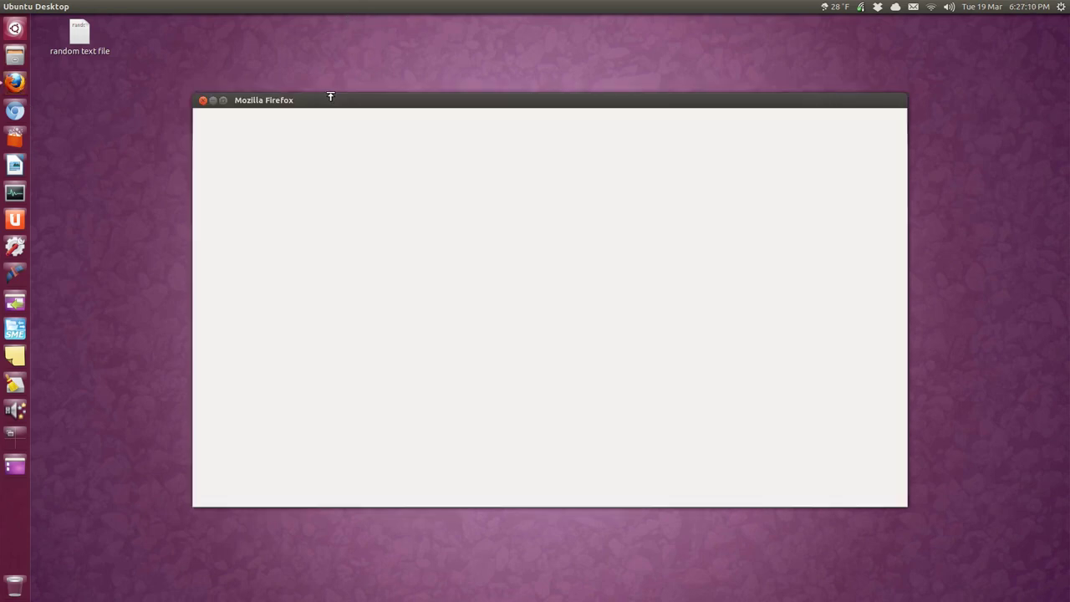
drag(387, 97, 306, 45)
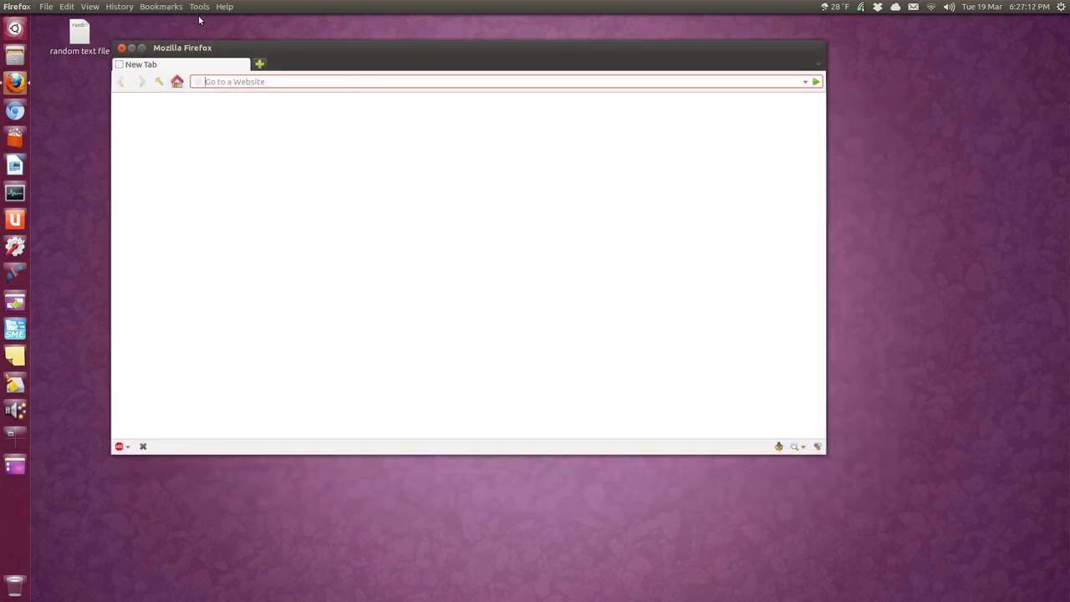
click(199, 7)
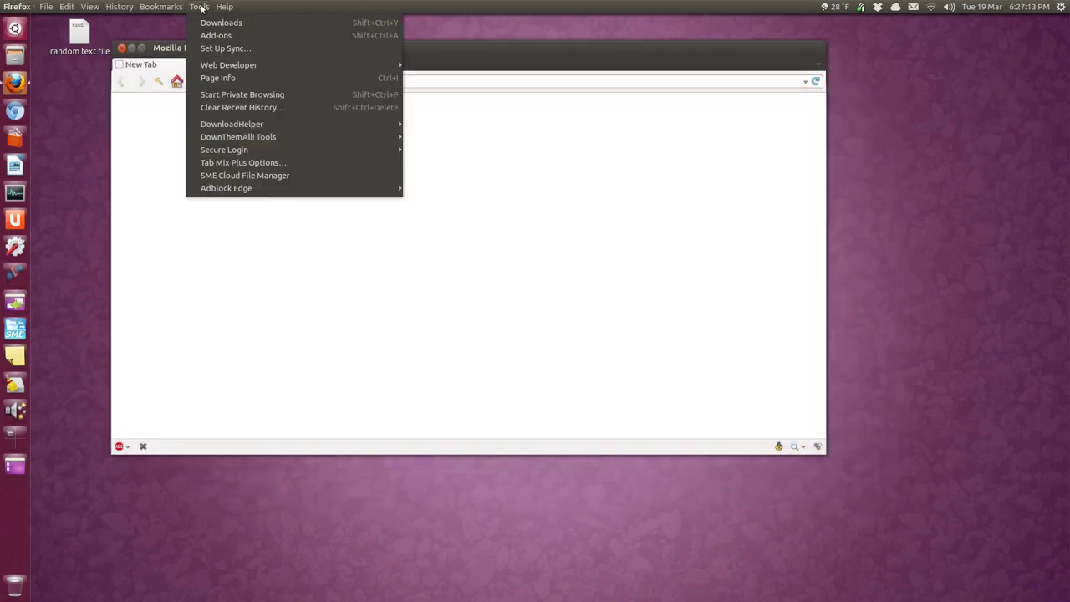
click(283, 178)
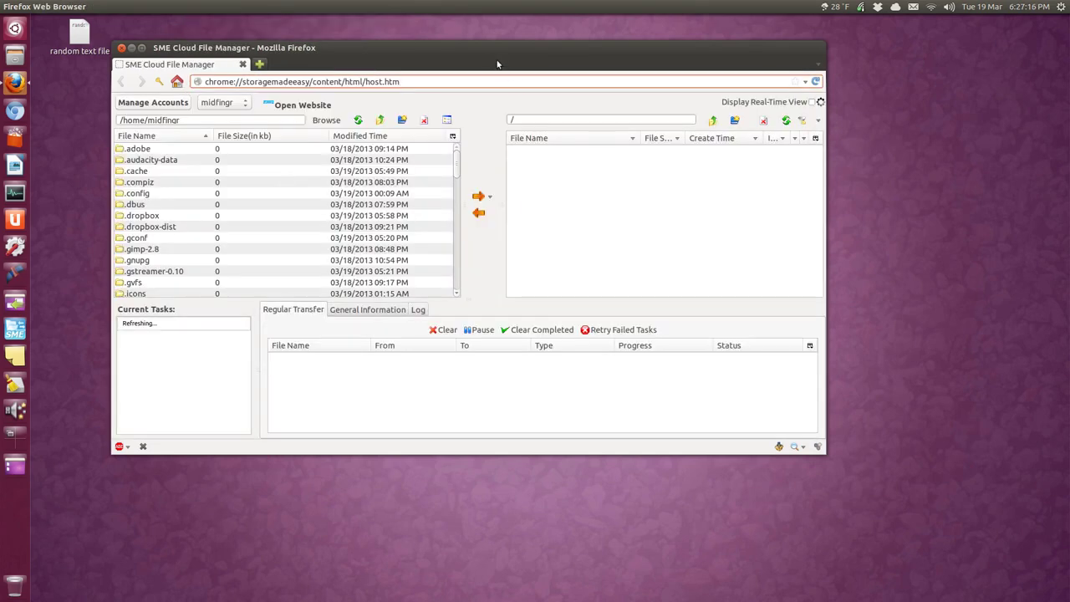
drag(490, 50, 602, 57)
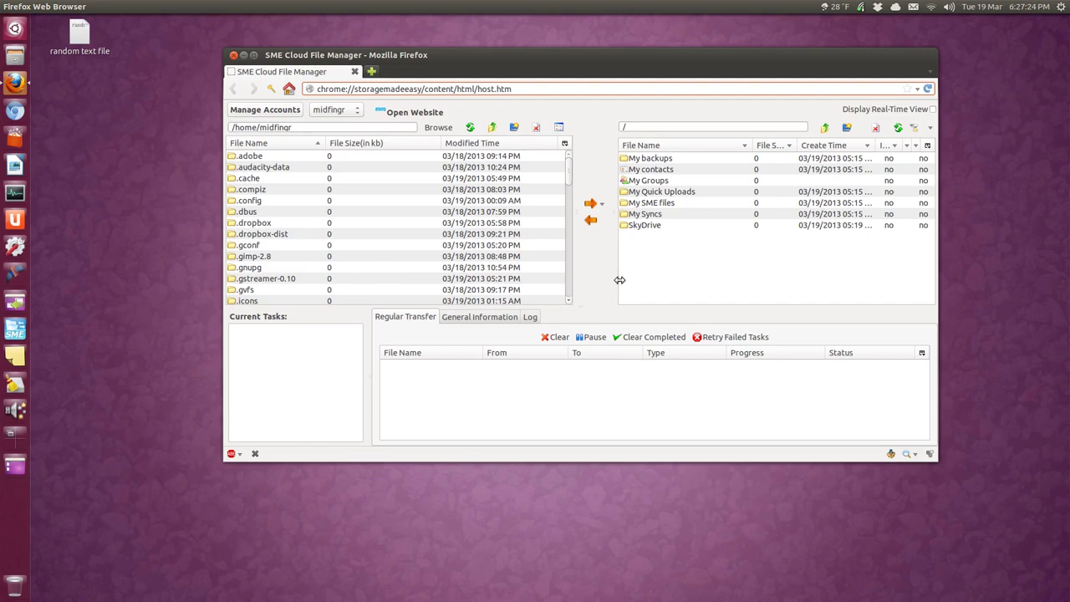
Step: Browse to SkyDrive/Documents on the cloud side and show random text file's details
double_click(651, 227)
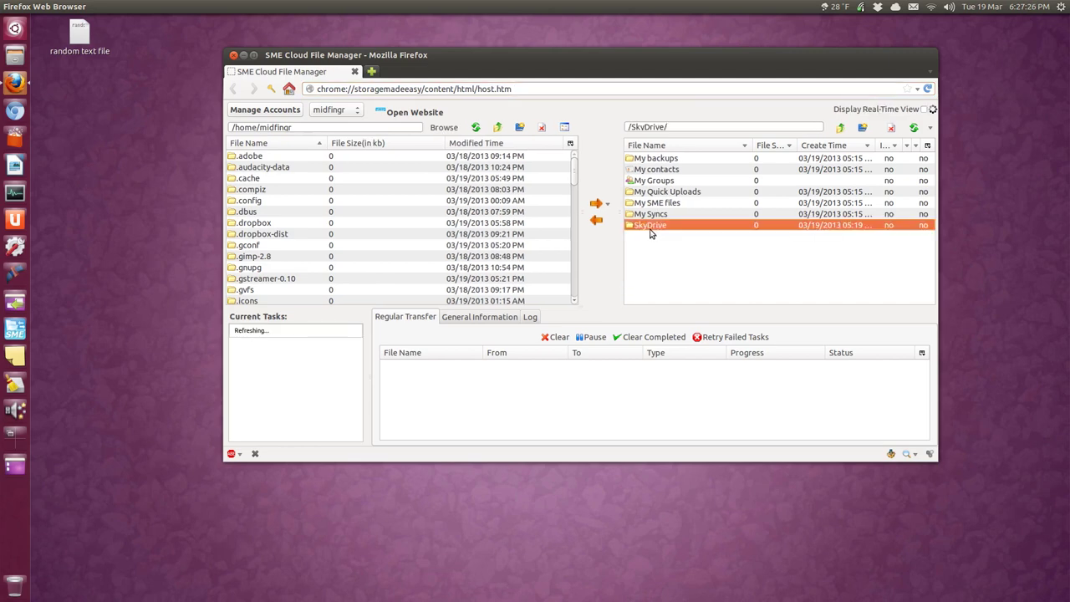
click(656, 226)
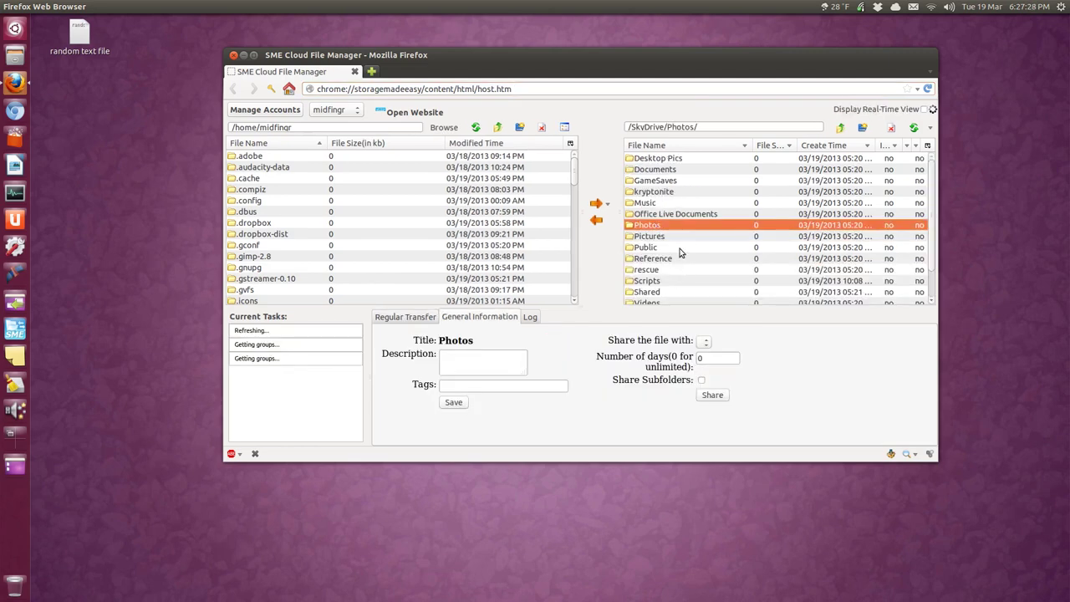
scroll(677, 241, down, 1)
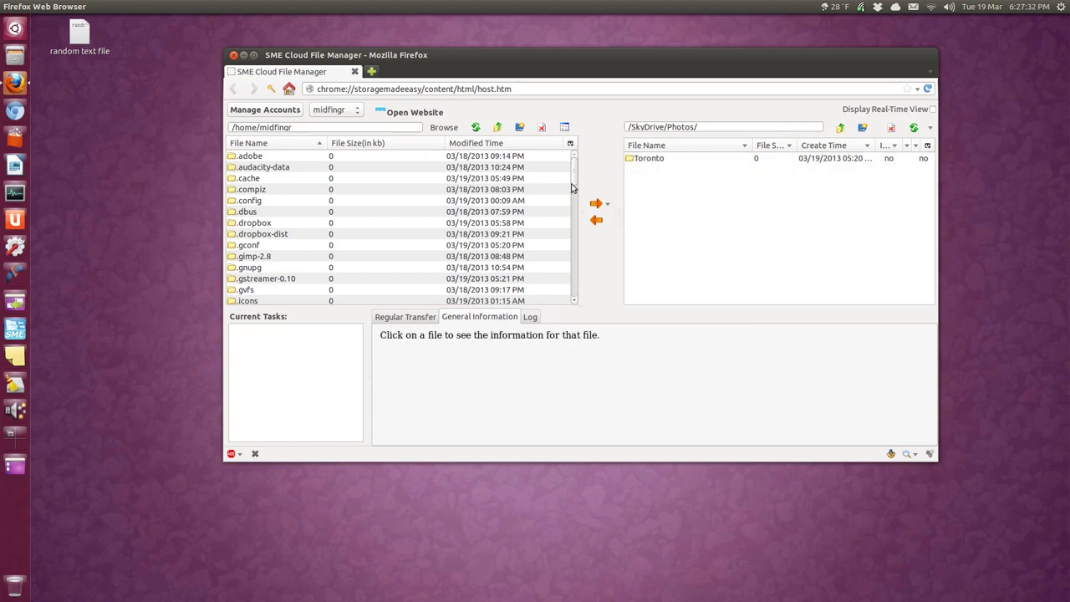
click(840, 129)
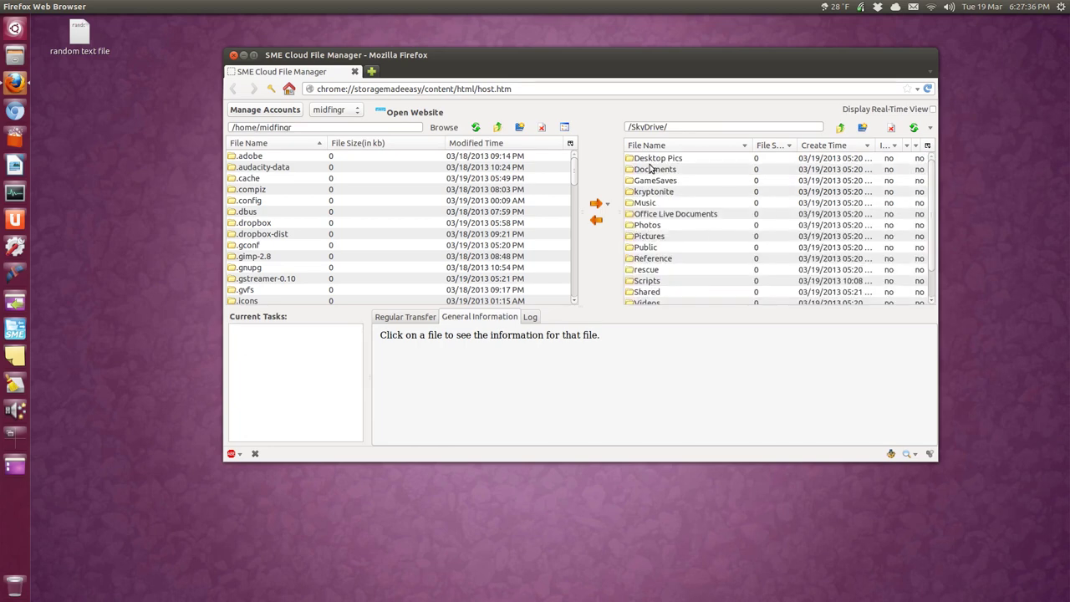
double_click(651, 169)
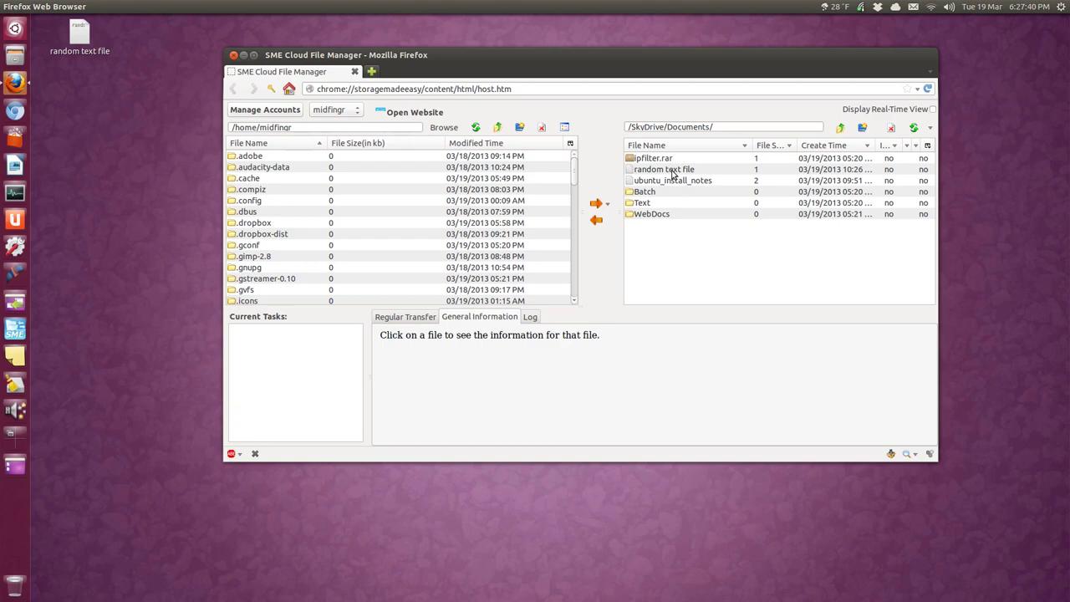
click(672, 170)
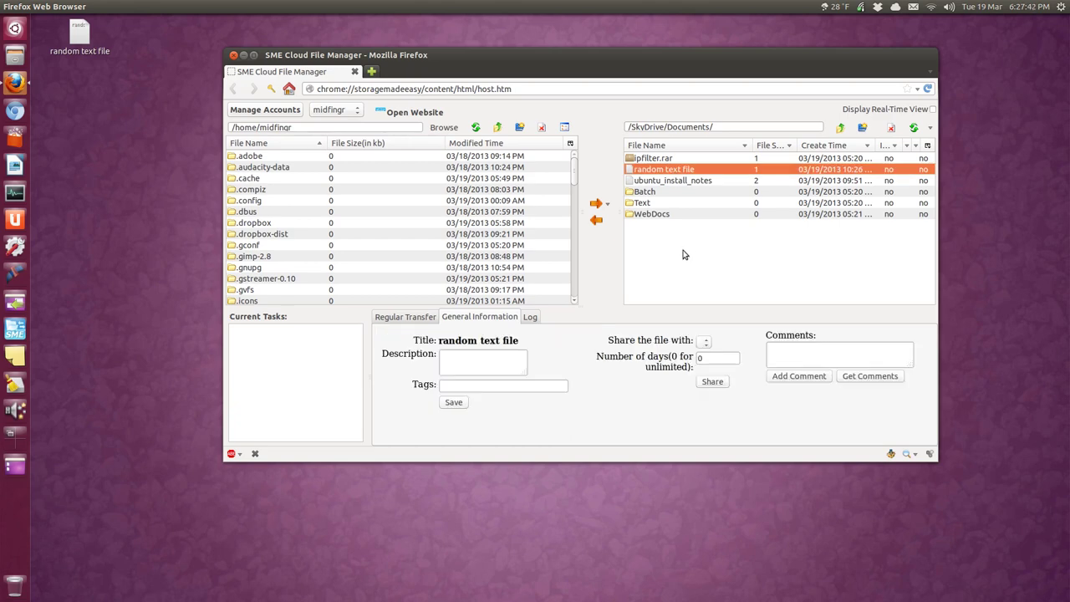
Step: Download random text file from SkyDrive/Documents into local Documents, then open Files on Home
drag(576, 186, 558, 219)
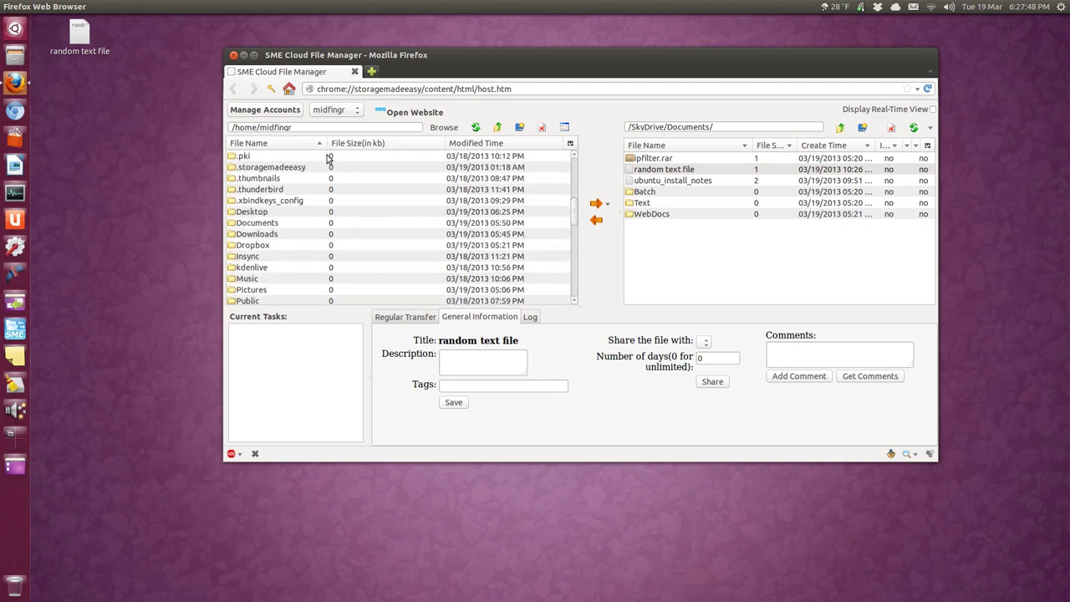
double_click(261, 223)
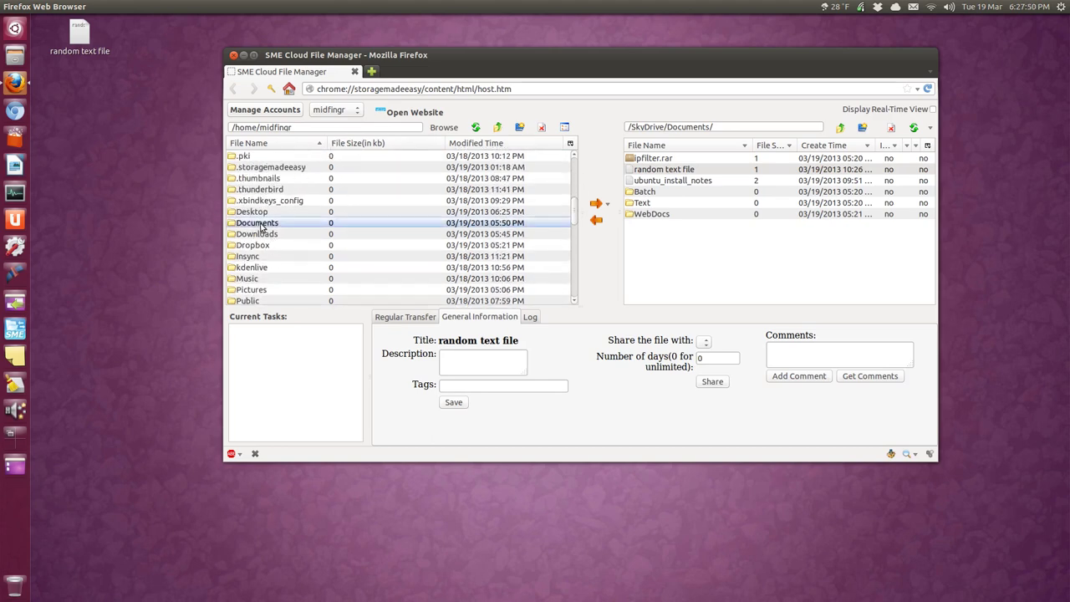
click(702, 266)
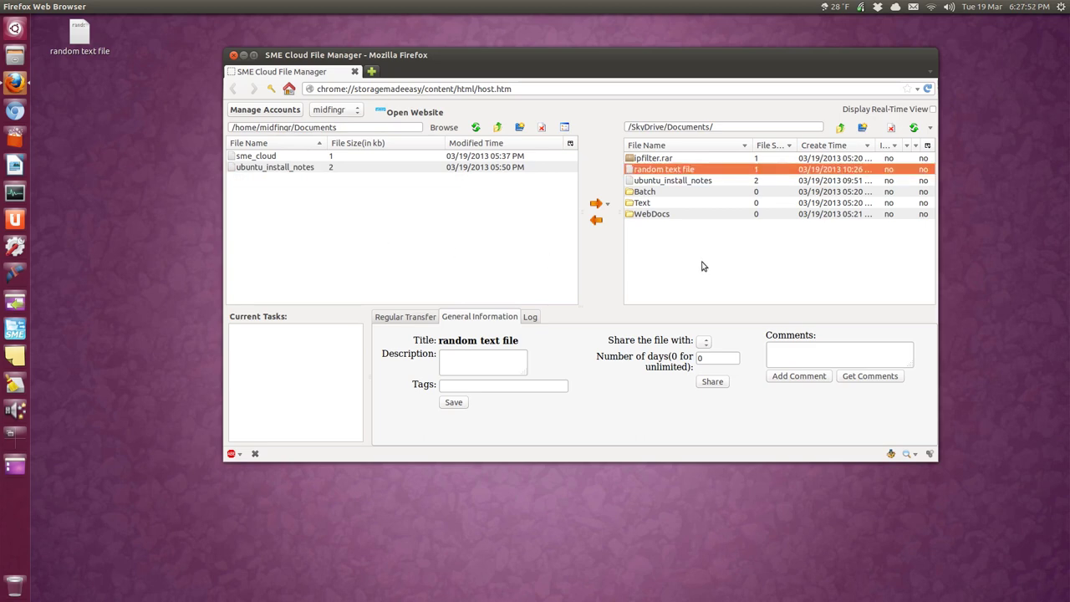
drag(660, 173, 324, 231)
click(597, 221)
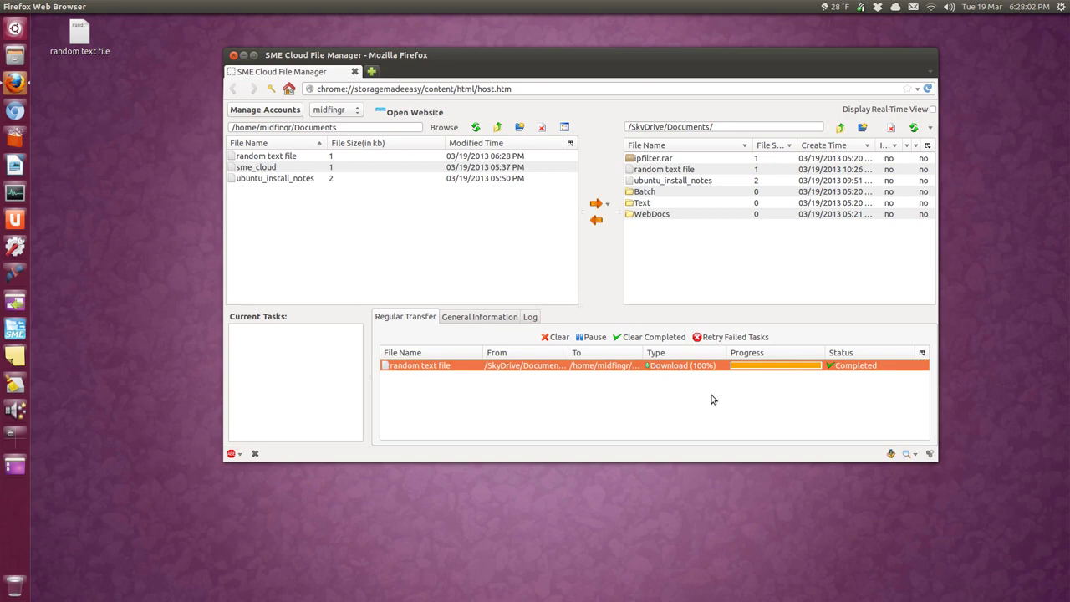
click(290, 159)
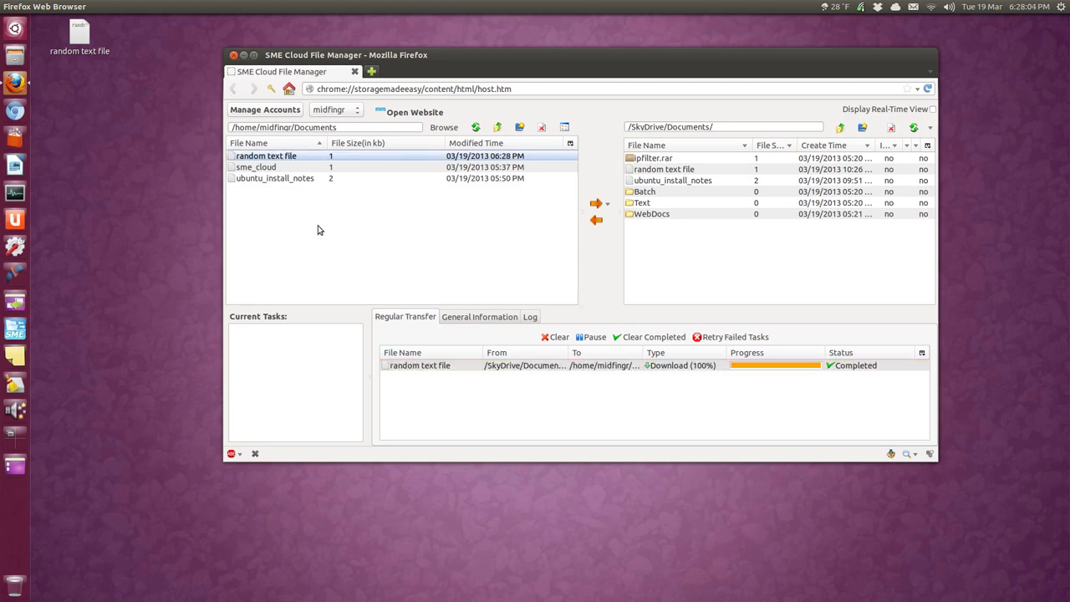
click(15, 56)
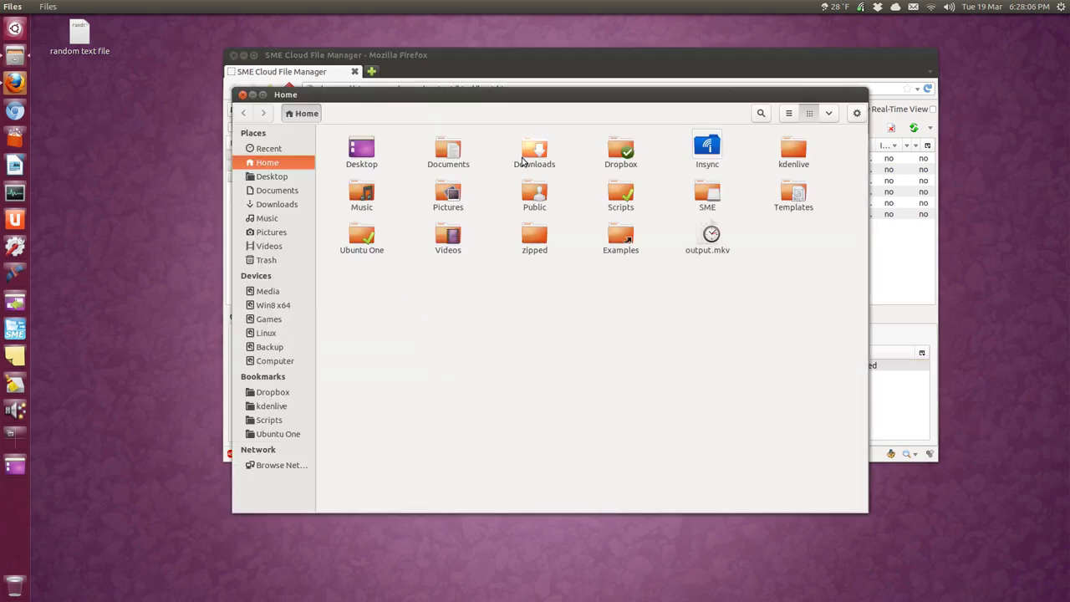
Step: Verify the downloaded random text file in gedit, then close gedit, Files and Firefox
double_click(458, 161)
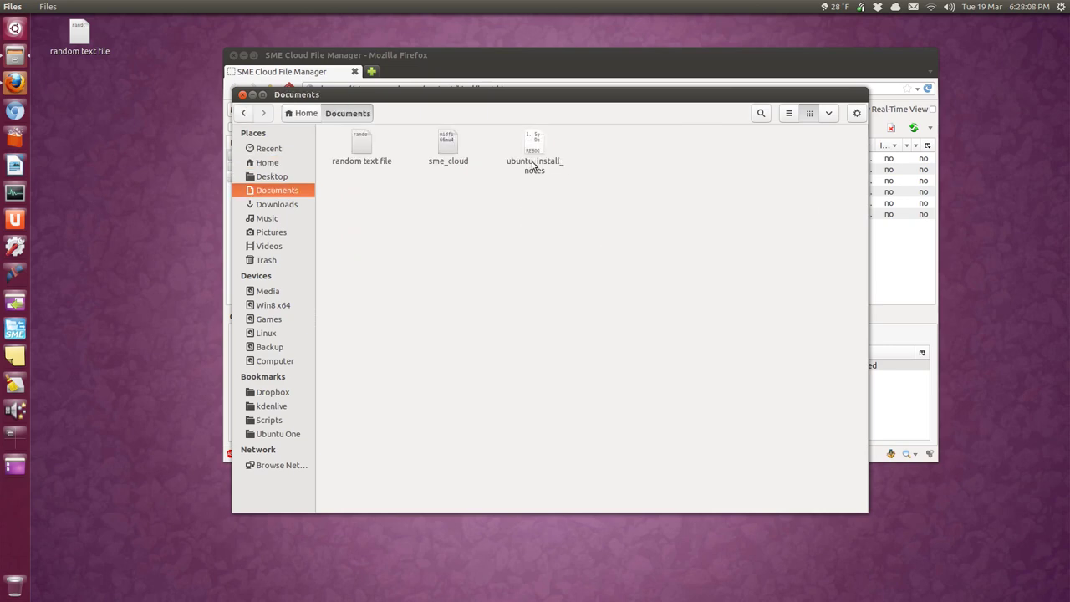
click(378, 157)
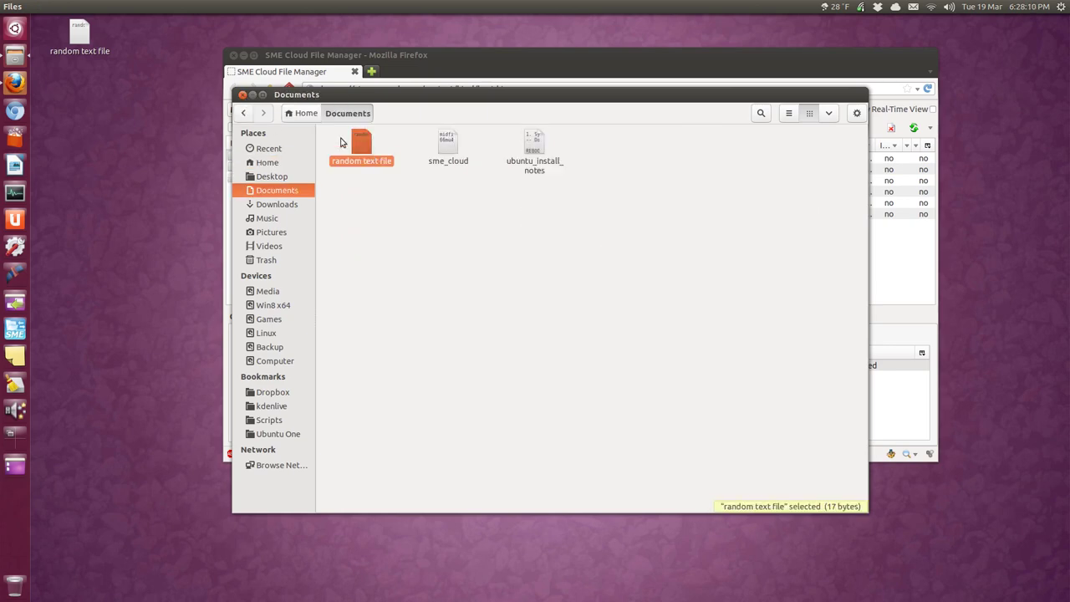
double_click(361, 151)
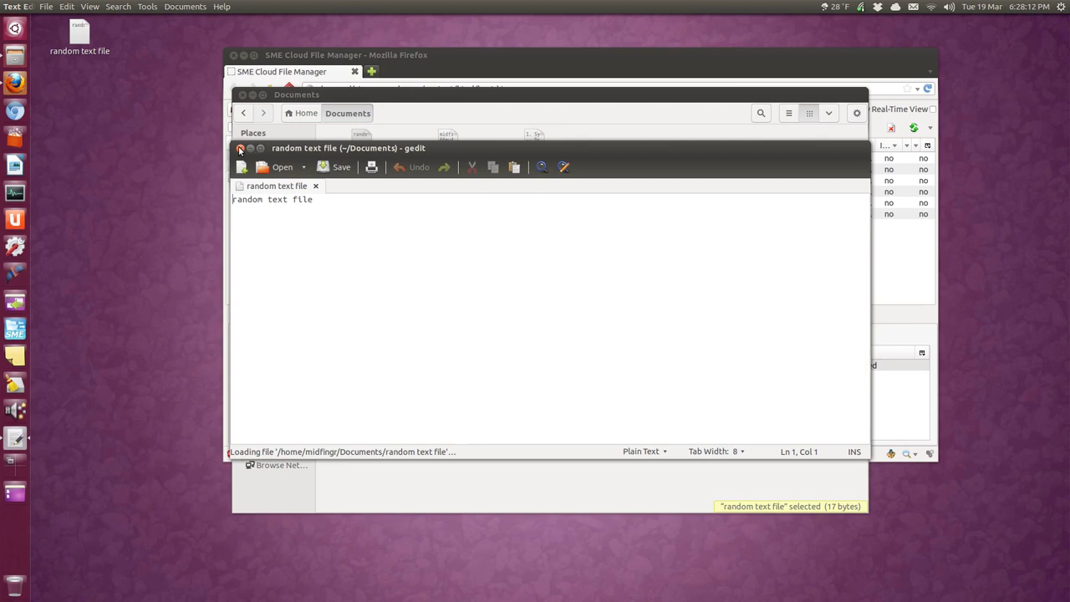
click(242, 148)
click(242, 93)
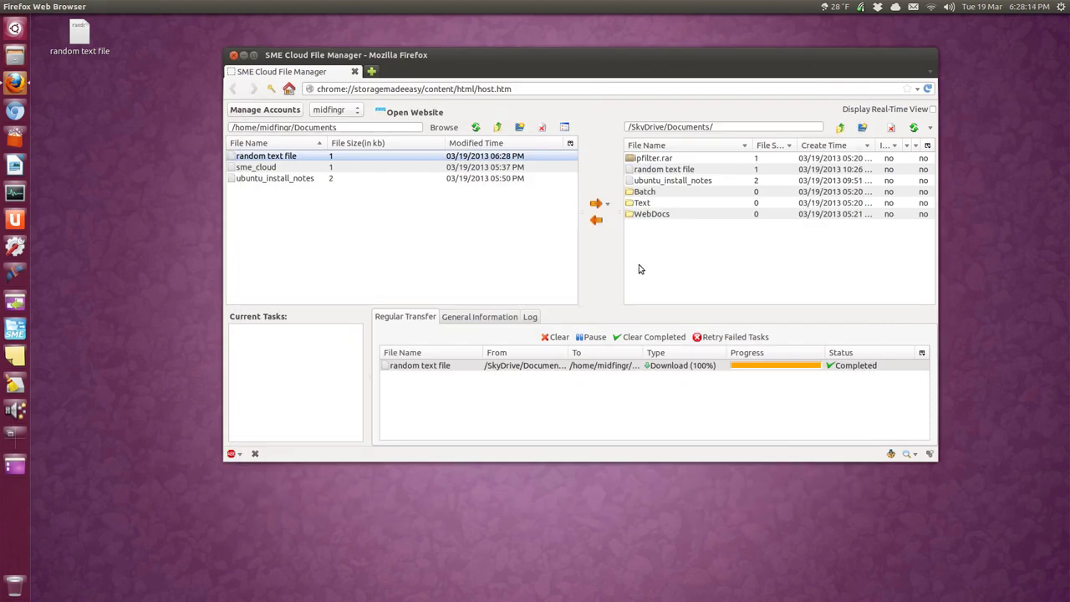
click(234, 55)
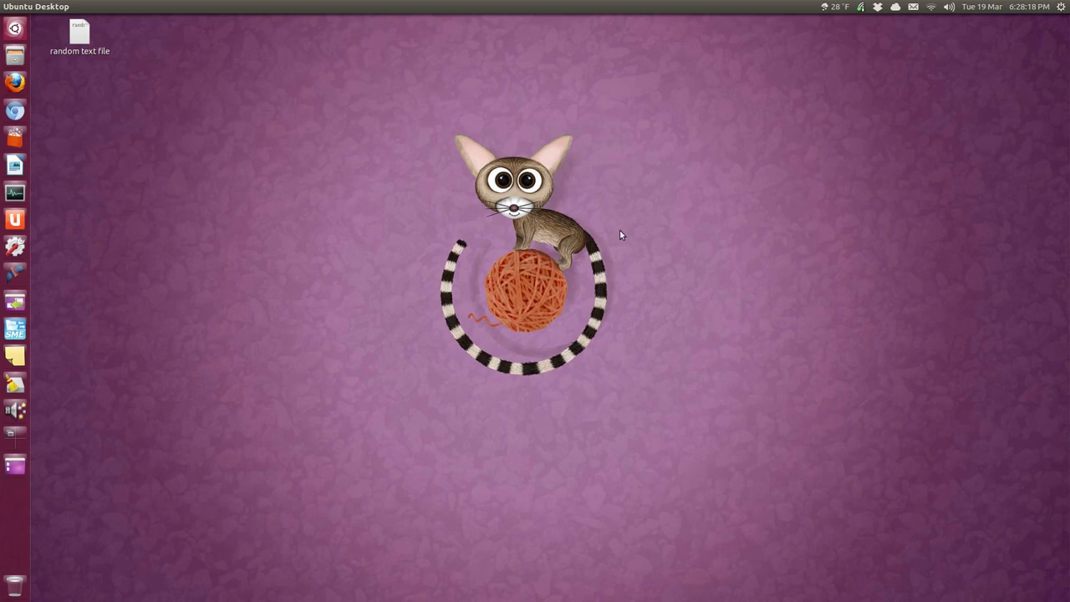
Step: Launch SME Client from the Dash, mount the cloud to the home SME folder, and hide it in the tray
key(super)
text(y)
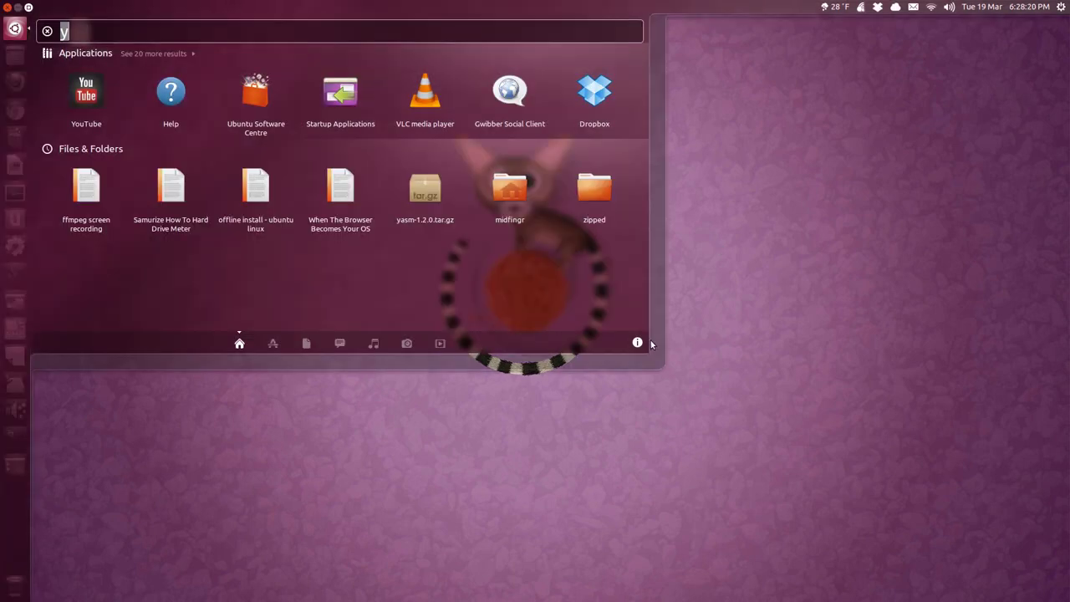
text(s)
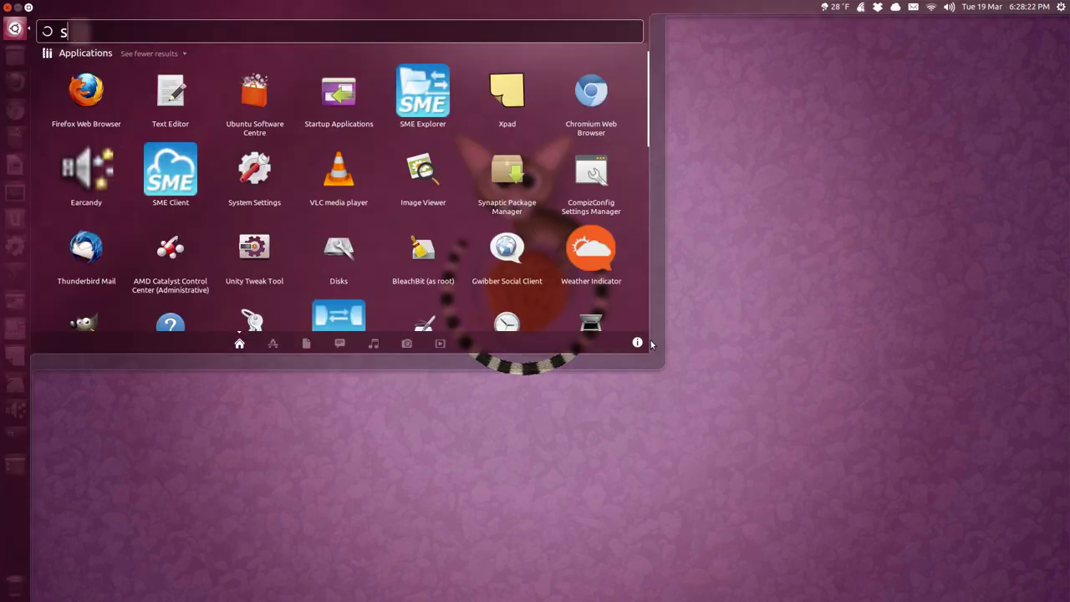
text(sme)
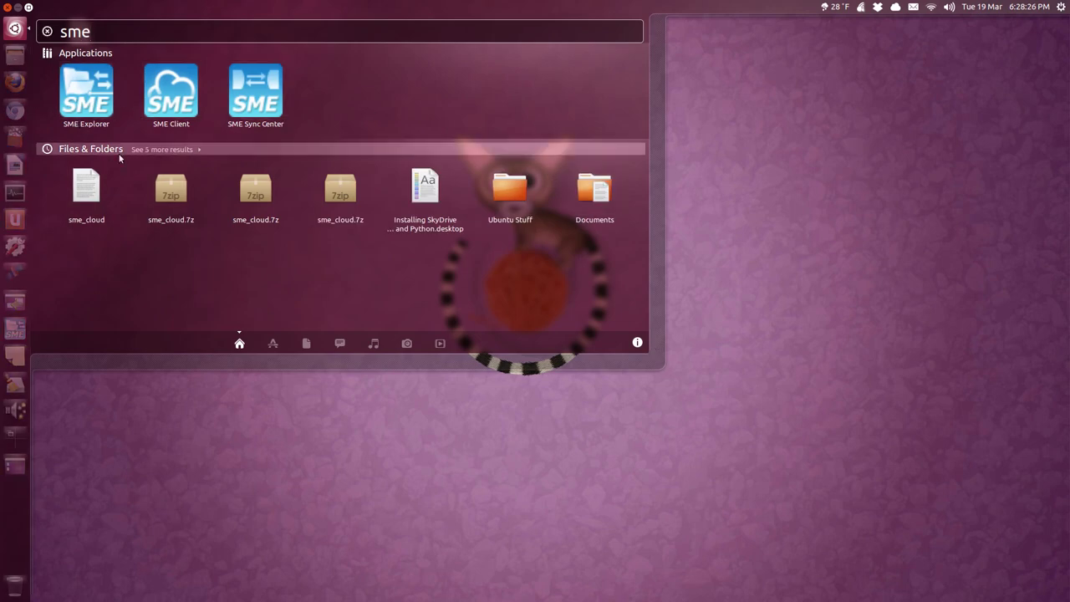
click(169, 108)
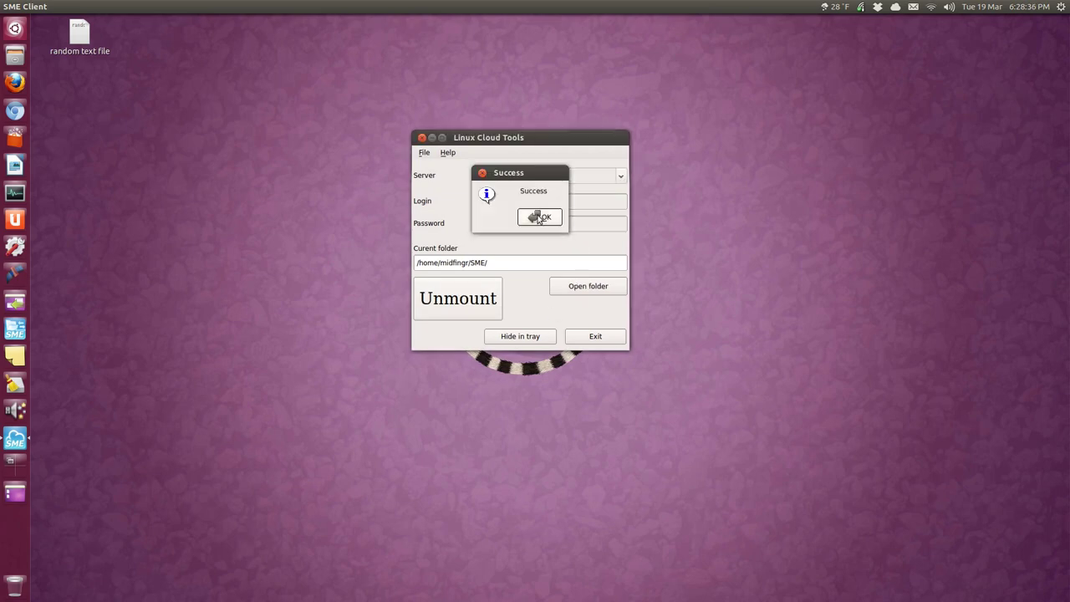
click(541, 217)
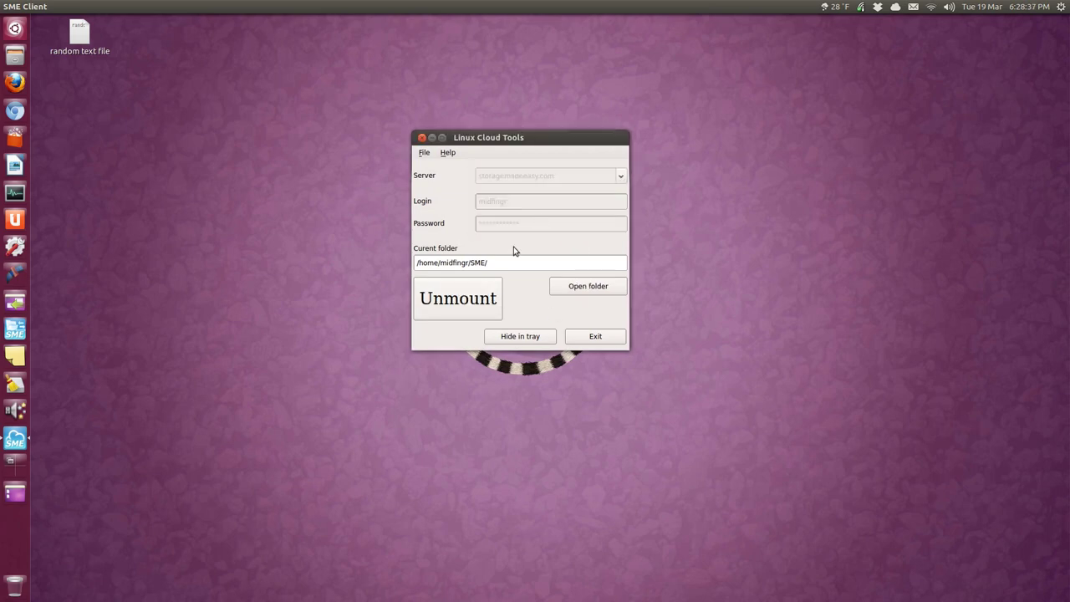
click(520, 338)
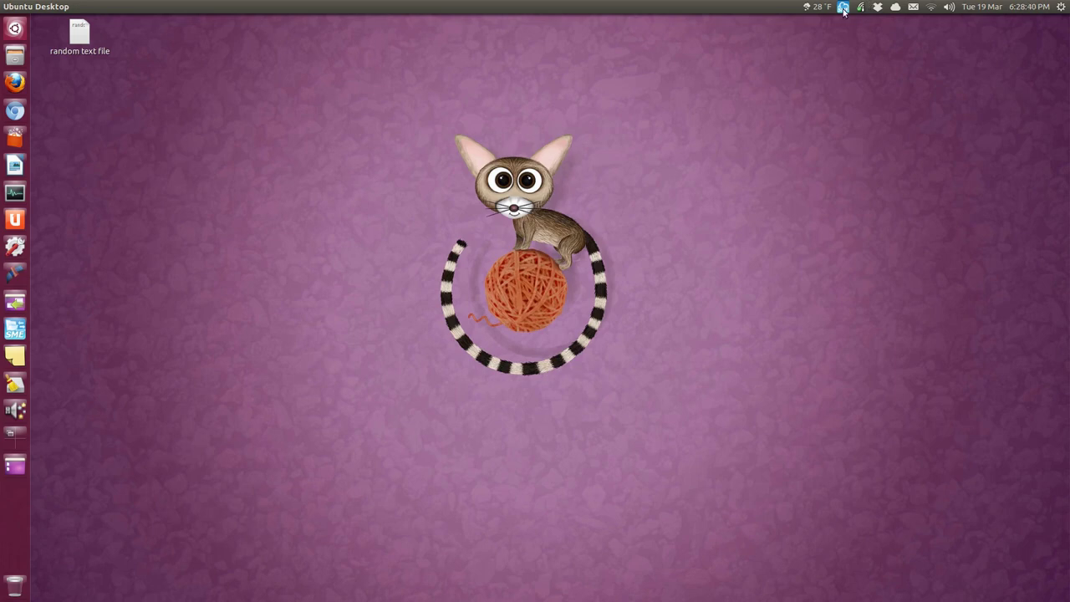
Step: In Files, browse the mounted SME drive to SkyDrive/Videos, then return to SkyDrive
click(16, 60)
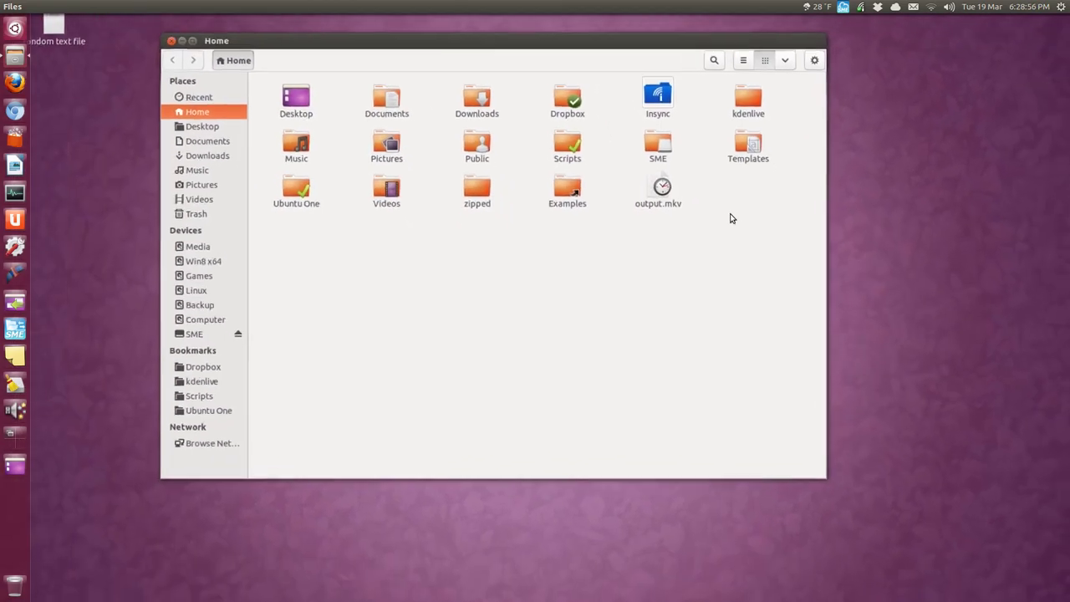
double_click(658, 149)
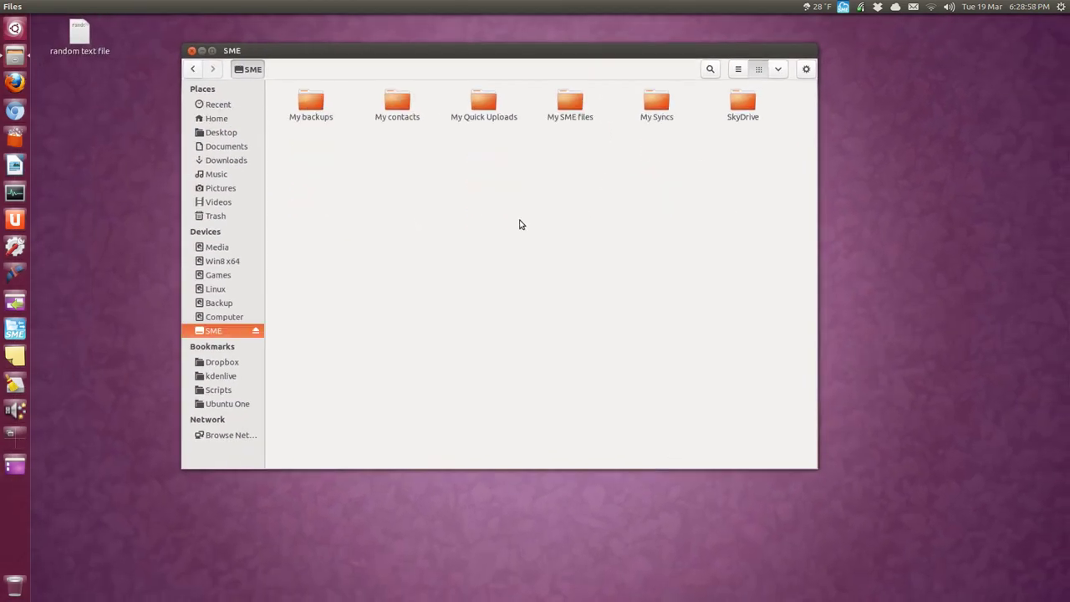
click(740, 109)
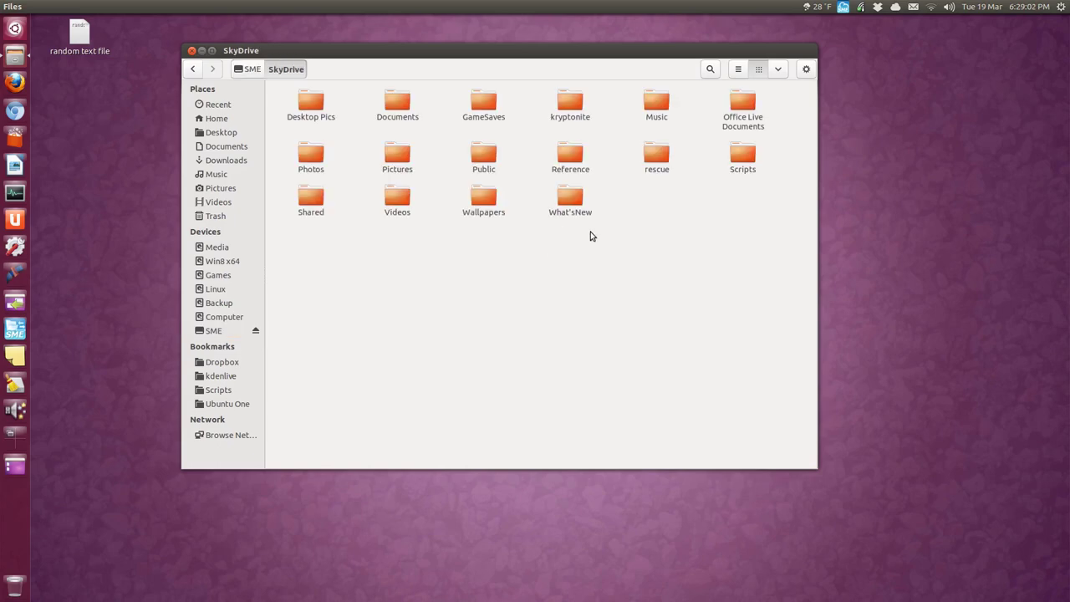
click(403, 198)
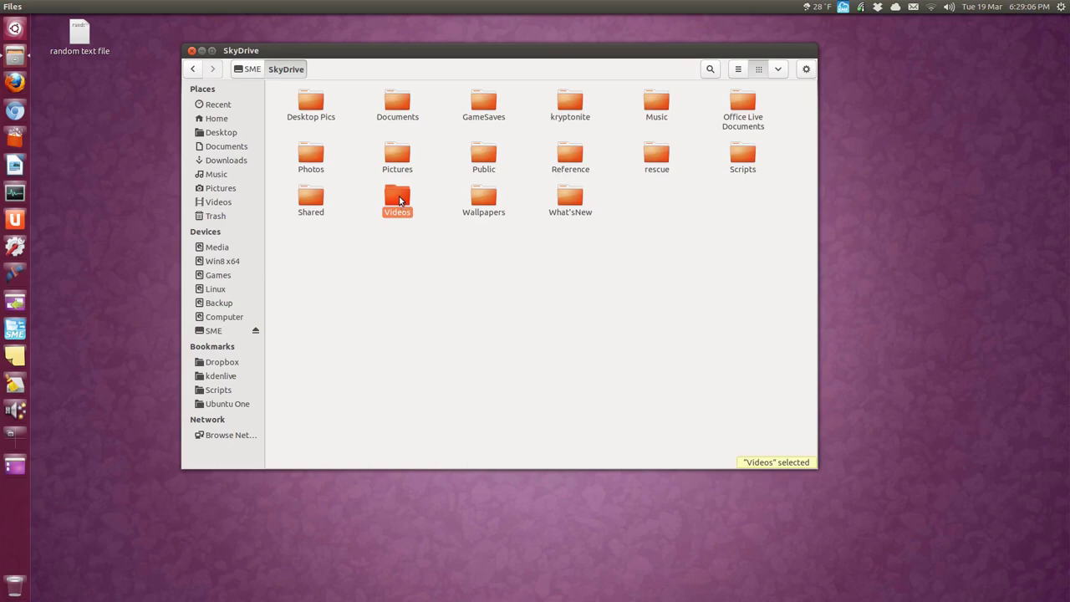
double_click(400, 199)
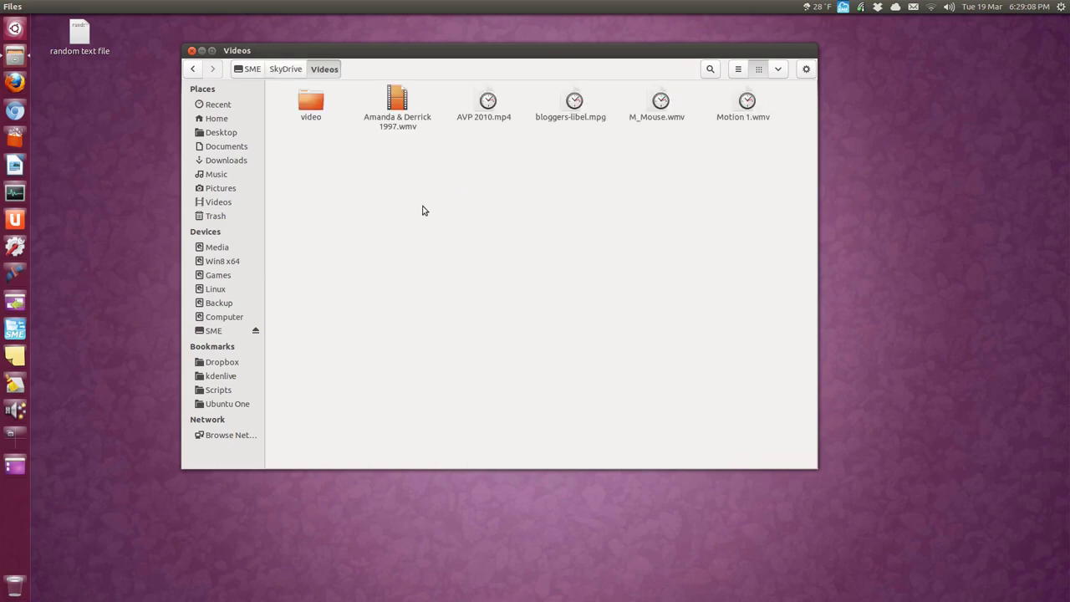
click(280, 75)
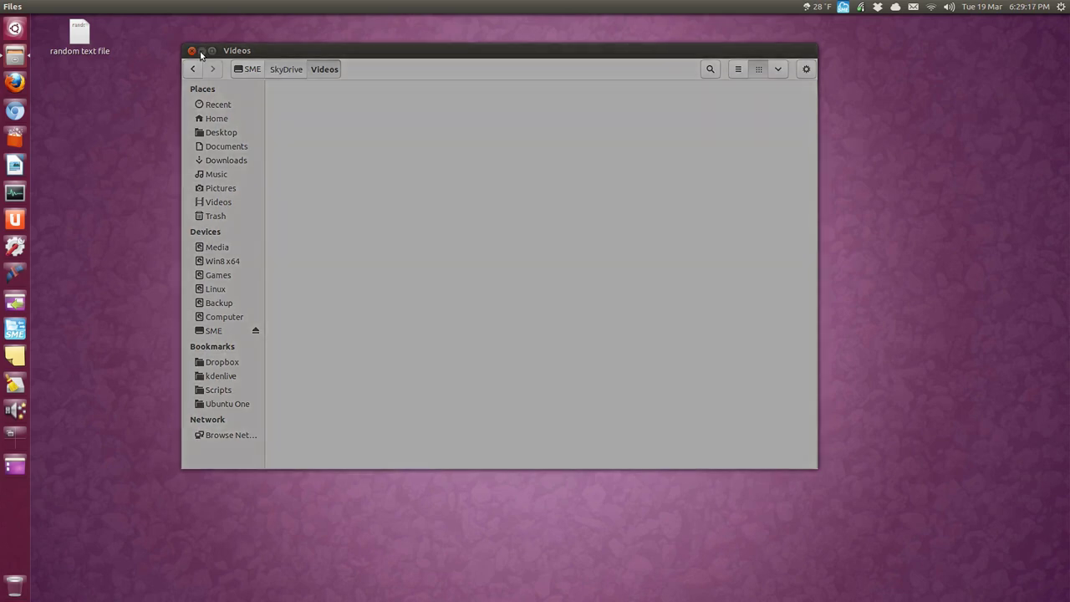
Step: Close the unresponsive Videos window and the empty Firefox window, then minimize Files
click(194, 51)
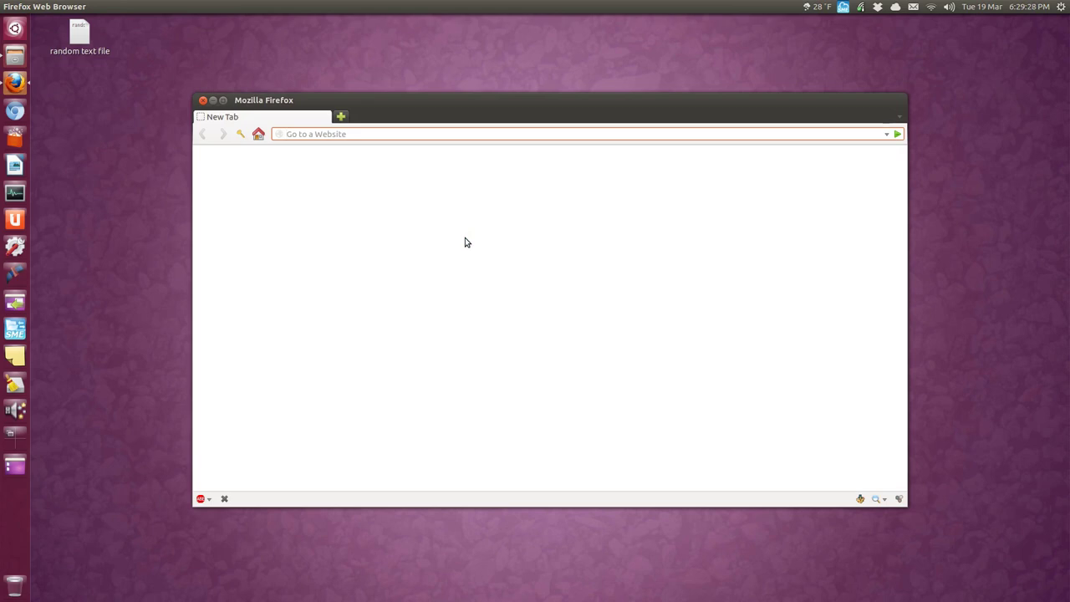
click(201, 101)
click(15, 57)
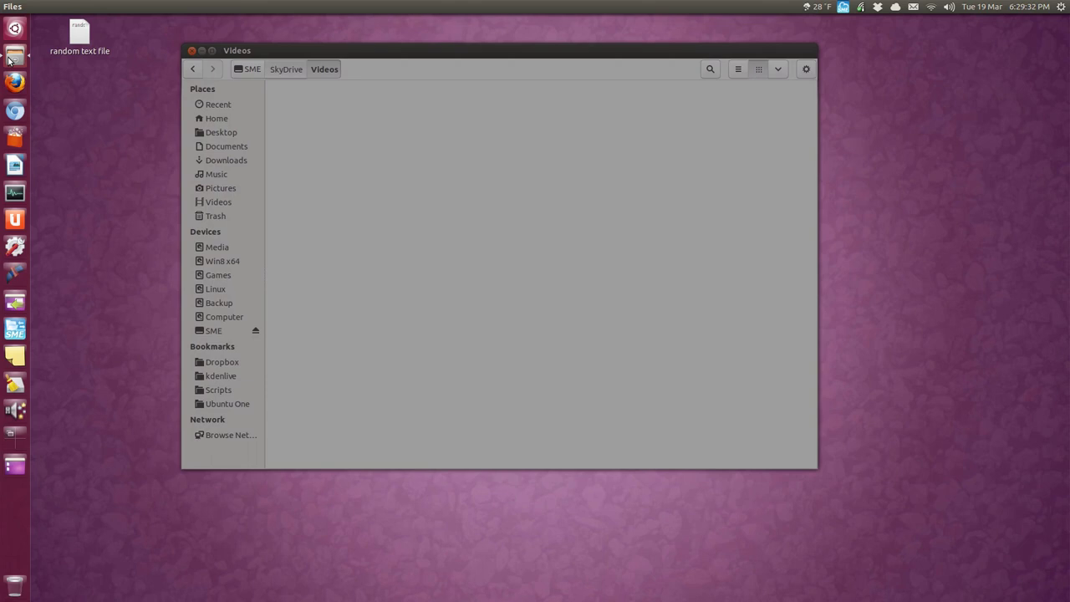
click(202, 51)
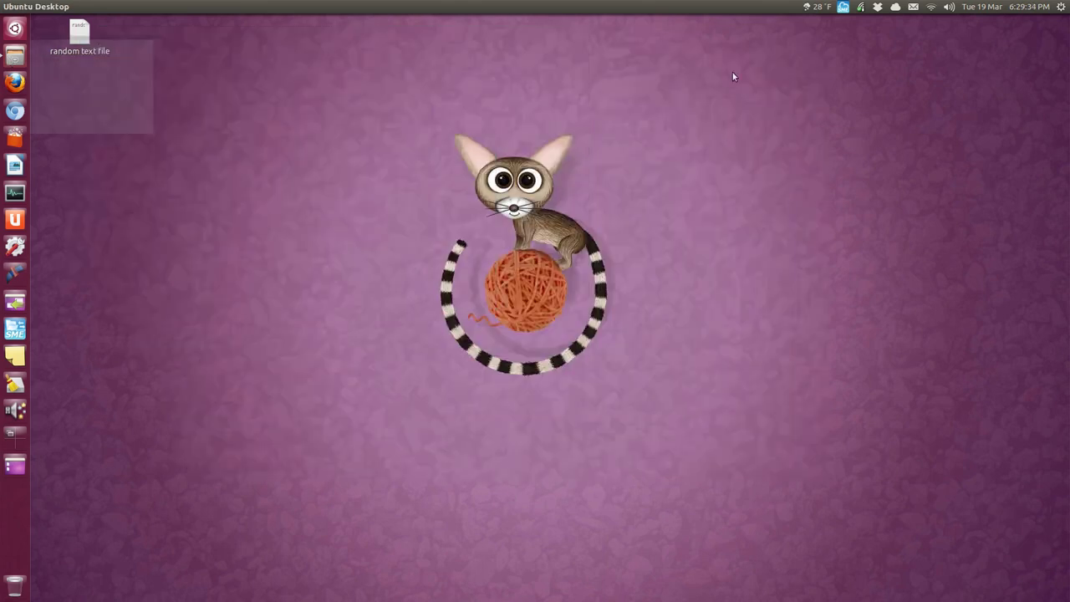
Step: Reopen Linux Cloud Tools from the tray, start unmounting the cloud drive, and minimize the window
click(841, 8)
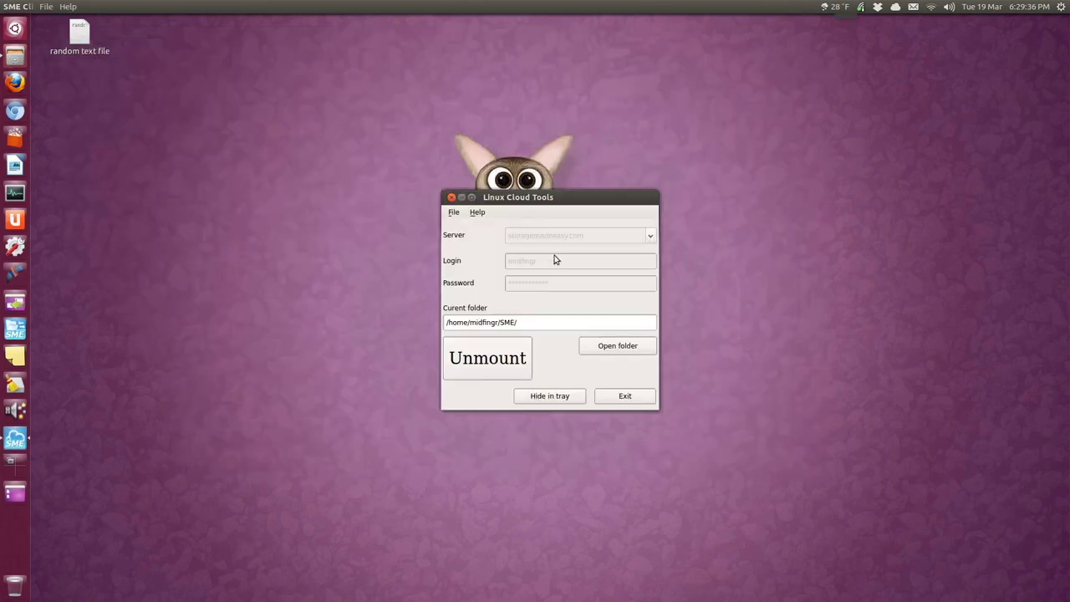
click(490, 363)
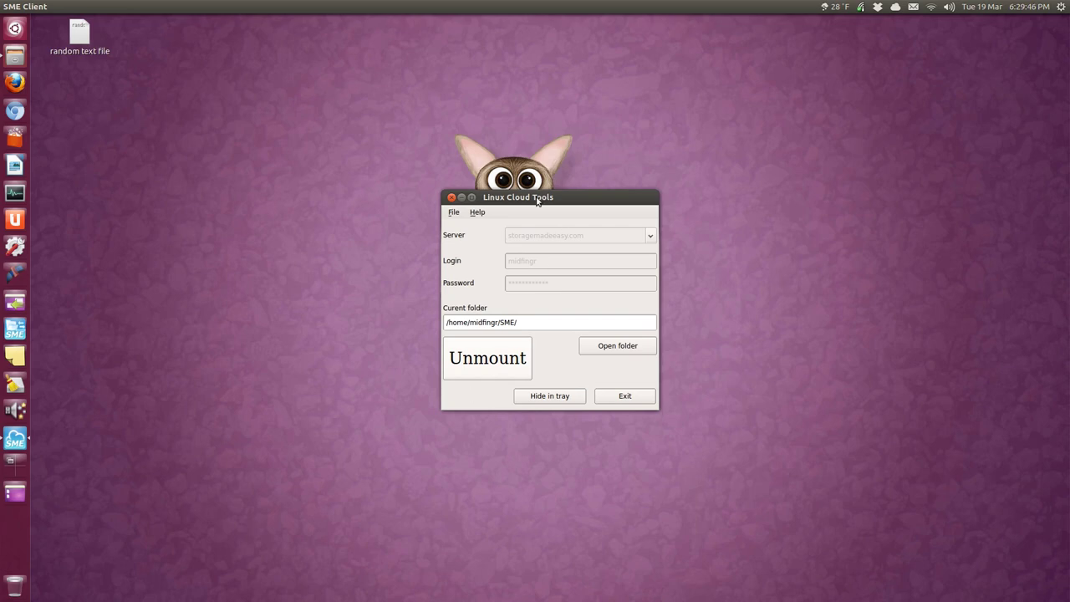
drag(538, 201, 534, 120)
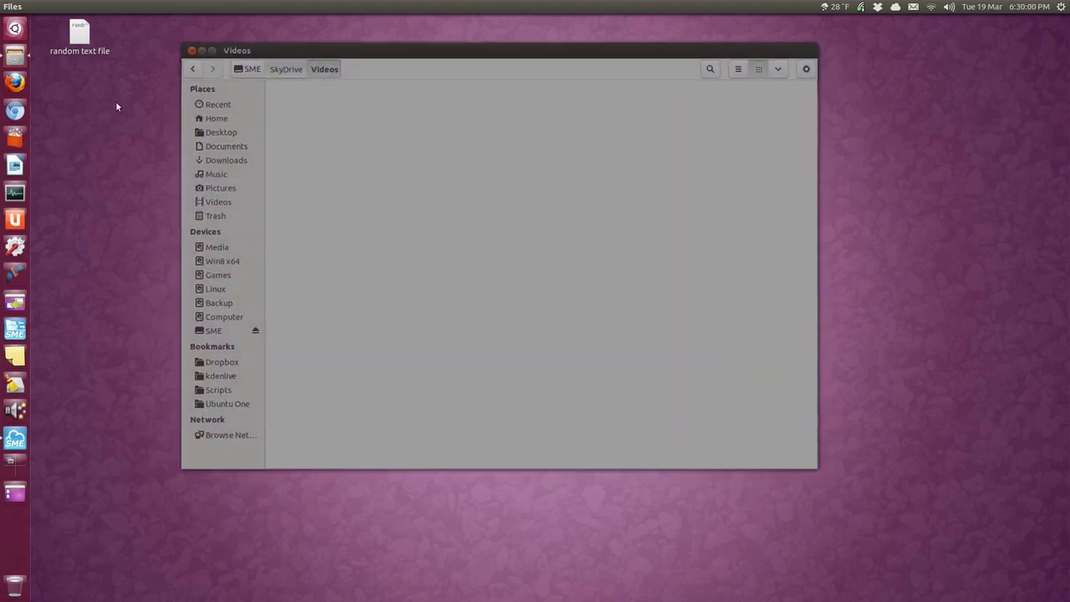
click(202, 50)
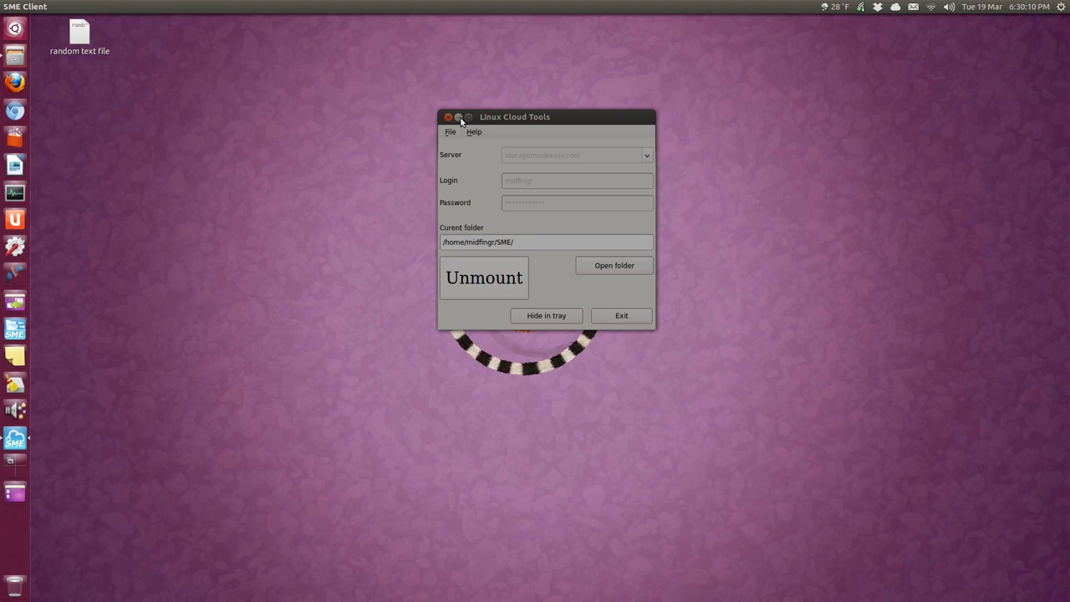
click(459, 117)
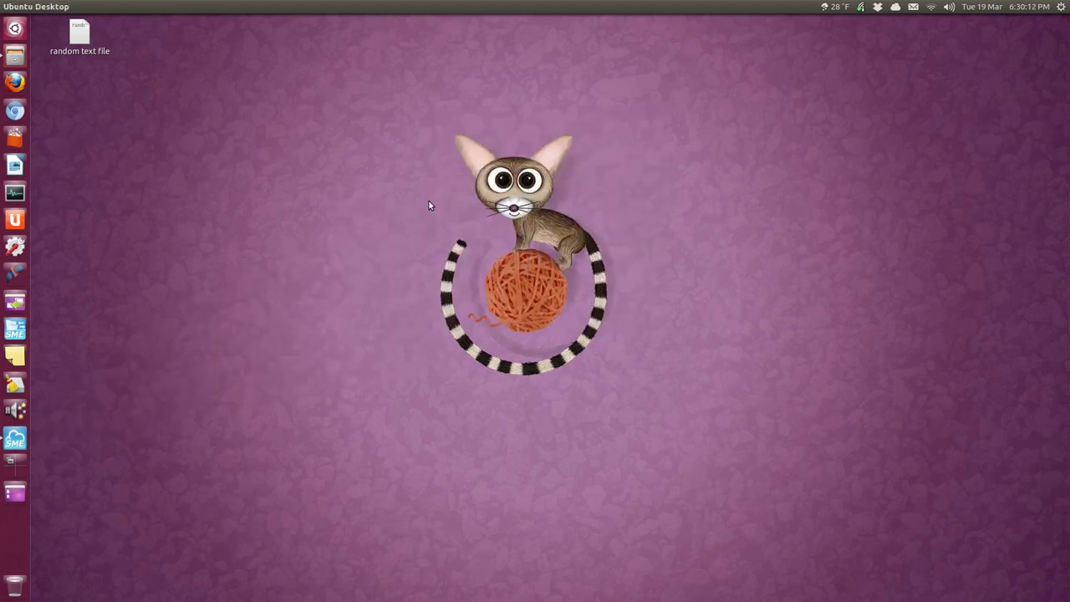